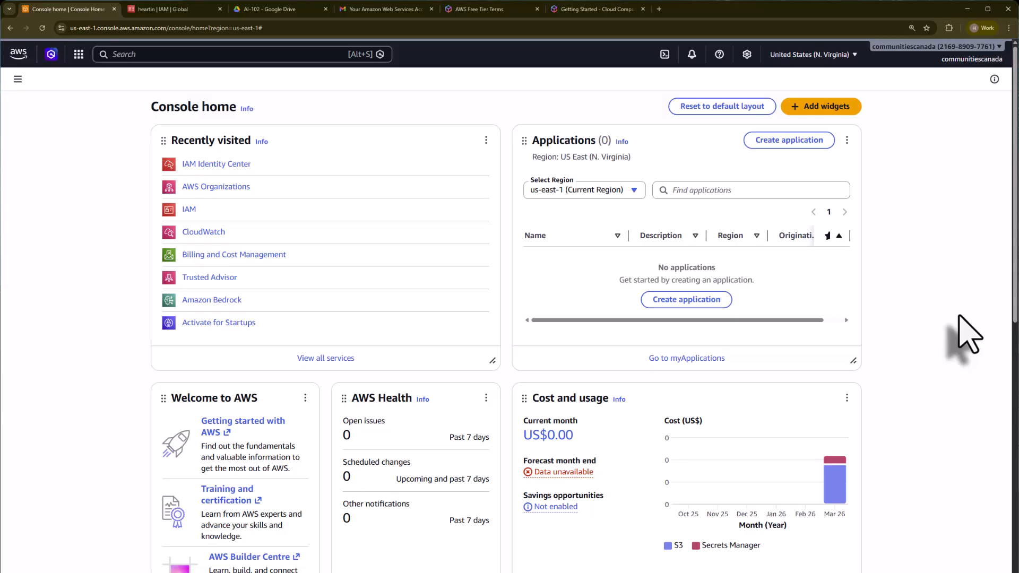
Step: Search for IAM Identity Center and open the service
{"action": "left_click", "coordinate": [177, 55]}
{"action": "type", "text": "IAM identity"}
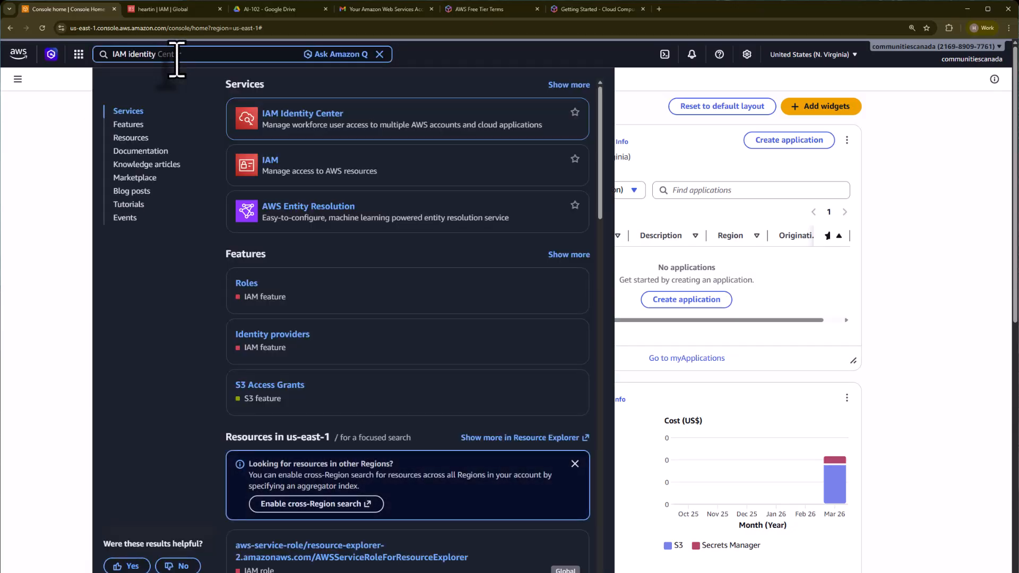
{"action": "left_click", "coordinate": [282, 114]}
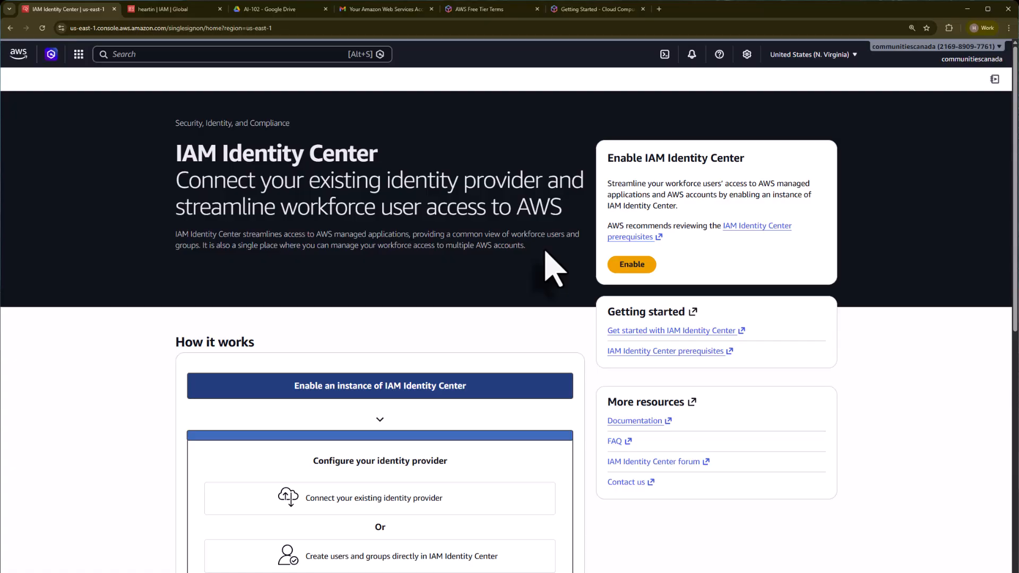
Step: Start enabling IAM Identity Center, expand the advanced configuration, and switch the region to Canada (Central)
{"action": "left_click", "coordinate": [634, 266]}
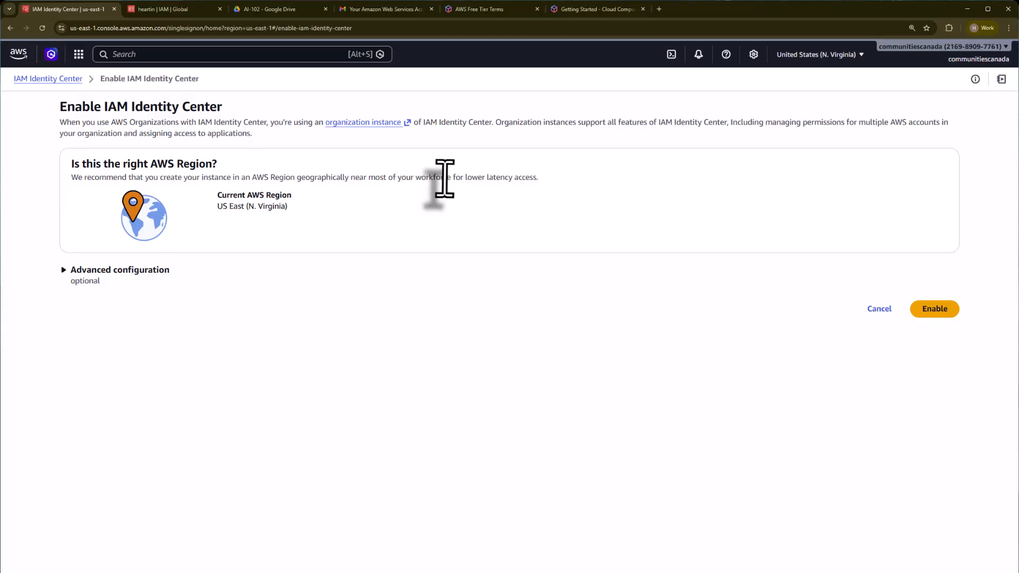
{"action": "left_click", "coordinate": [106, 269]}
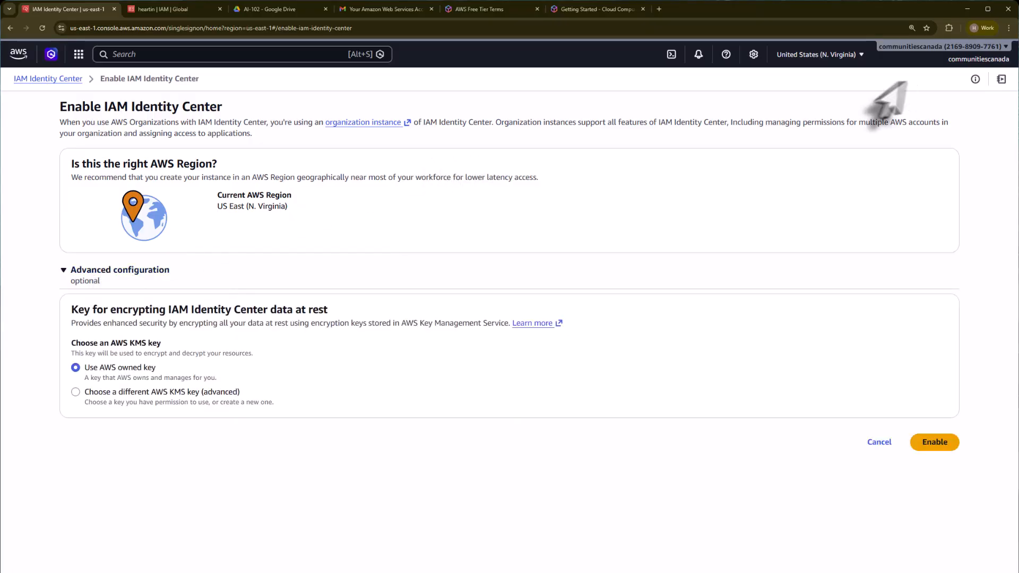
{"action": "left_click", "coordinate": [817, 55]}
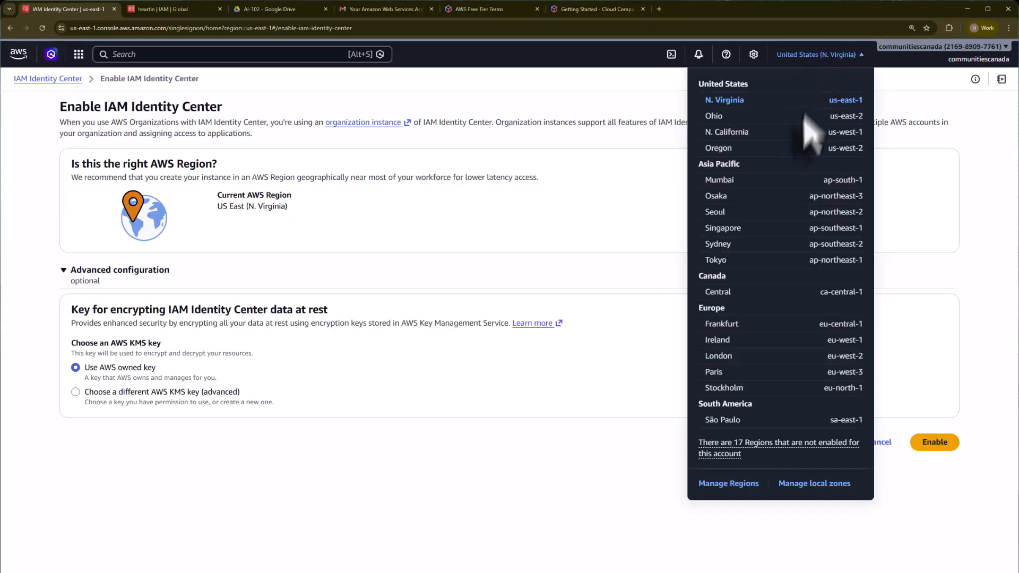
{"action": "left_click", "coordinate": [727, 298]}
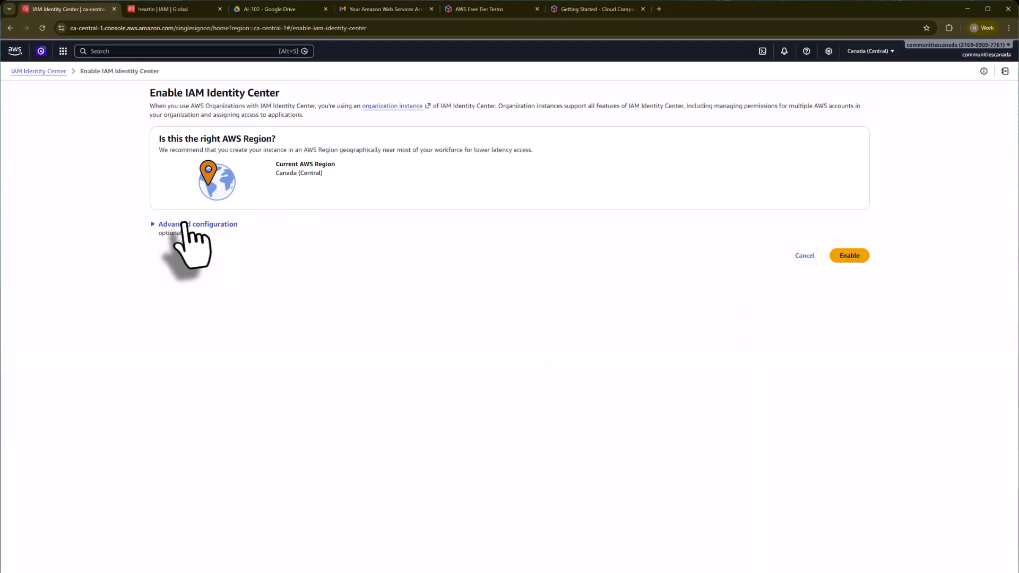
Step: Enable IAM Identity Center in Canada (Central) using the default AWS owned key
{"action": "left_click", "coordinate": [186, 226]}
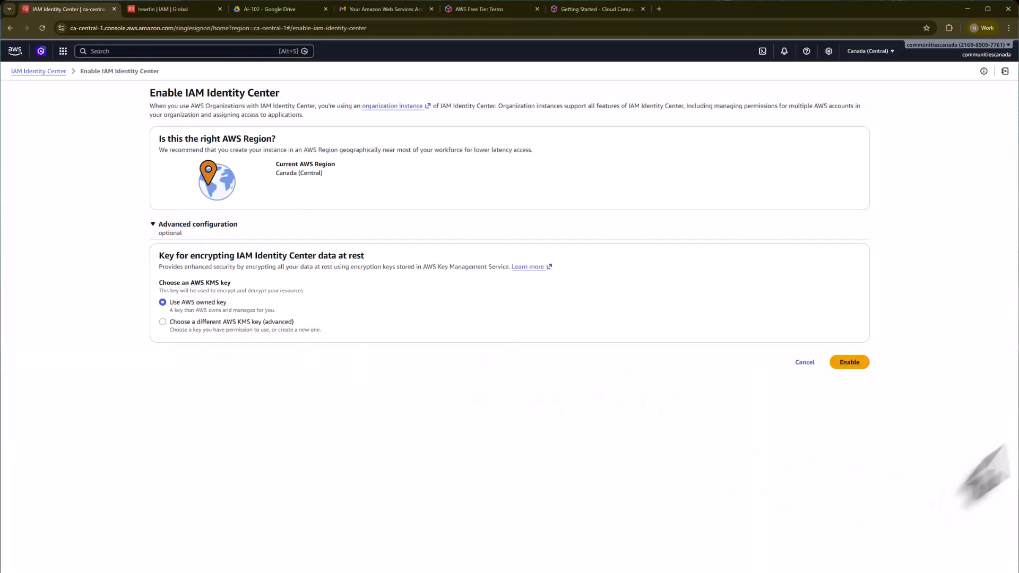
{"action": "left_click", "coordinate": [852, 363]}
{"action": "key", "text": "ctrl+plus"}
{"action": "key", "text": "ctrl+plus"}
{"action": "key", "text": "ctrl+plus"}
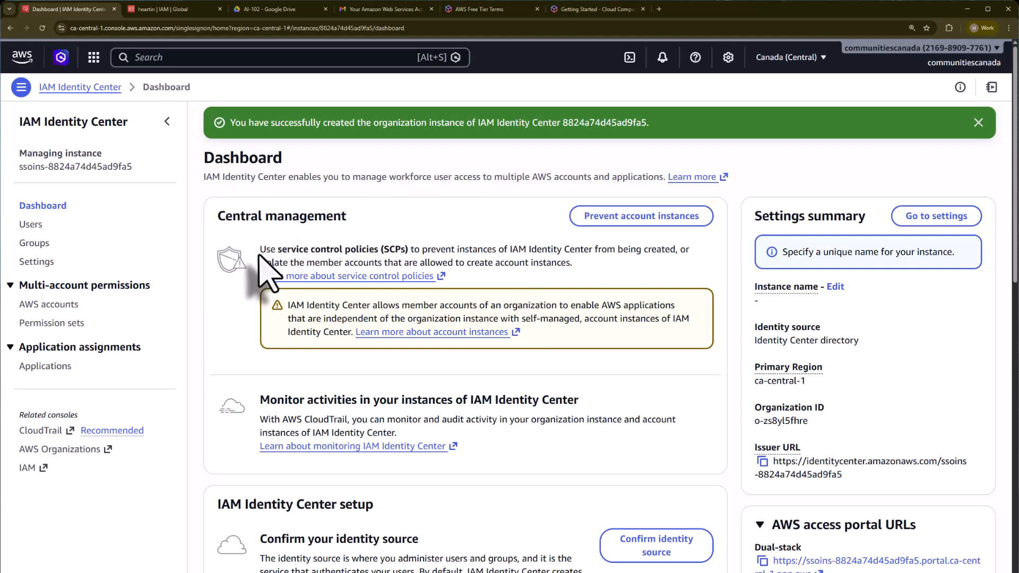
Step: Read the central management notes about service control policies and account instances on the dashboard
{"action": "left_click_drag", "start_coordinate": [310, 249], "coordinate": [508, 260]}
{"action": "left_click", "coordinate": [291, 311]}
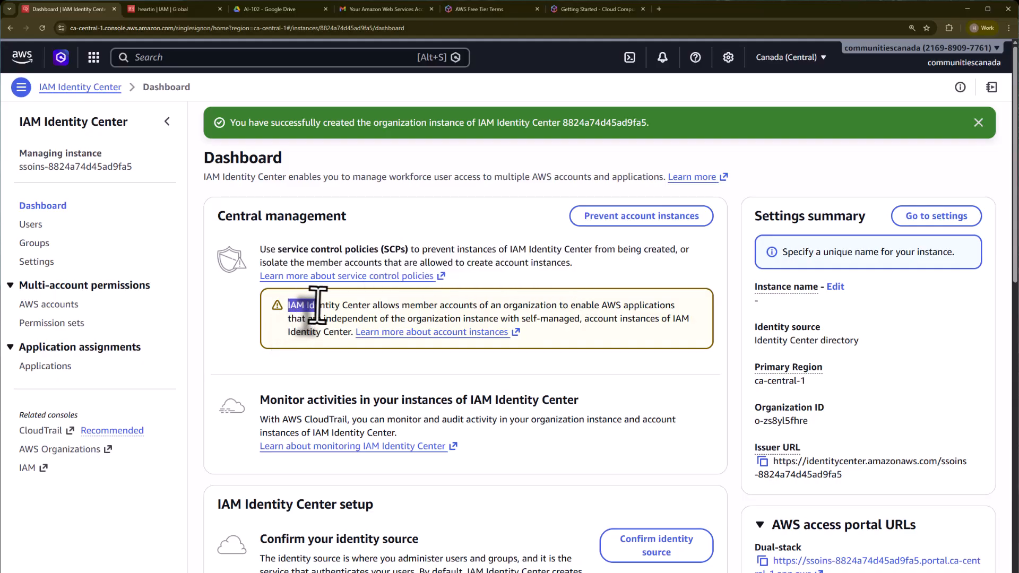
{"action": "left_click_drag", "start_coordinate": [317, 305], "coordinate": [357, 324]}
{"action": "left_click", "coordinate": [387, 405]}
{"action": "scroll", "coordinate": [387, 405], "scroll_direction": "down", "scroll_amount": 3}
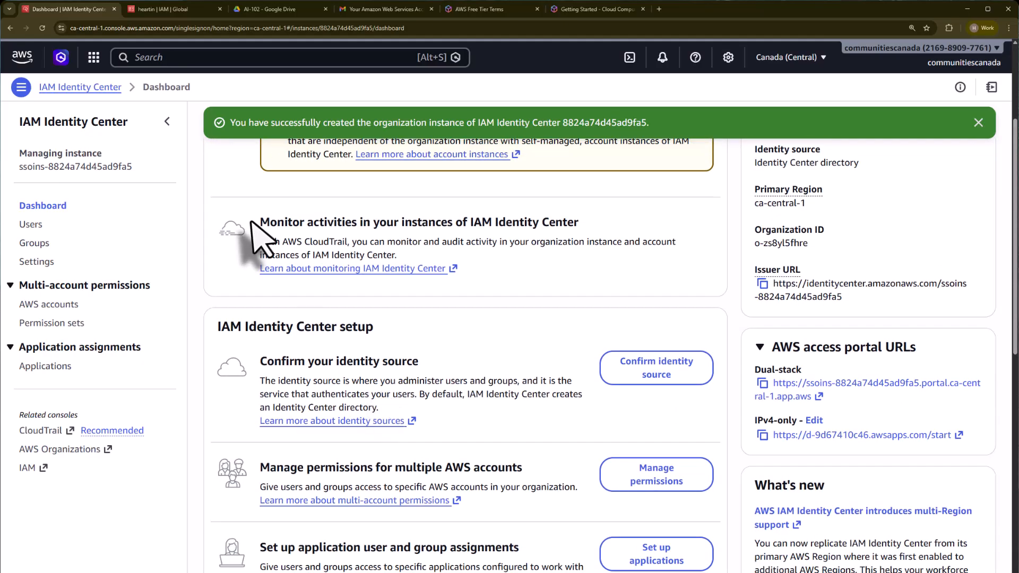
Step: Read through the monitoring section and each IAM Identity Center setup task on the dashboard
{"action": "left_click_drag", "start_coordinate": [260, 222], "coordinate": [594, 223]}
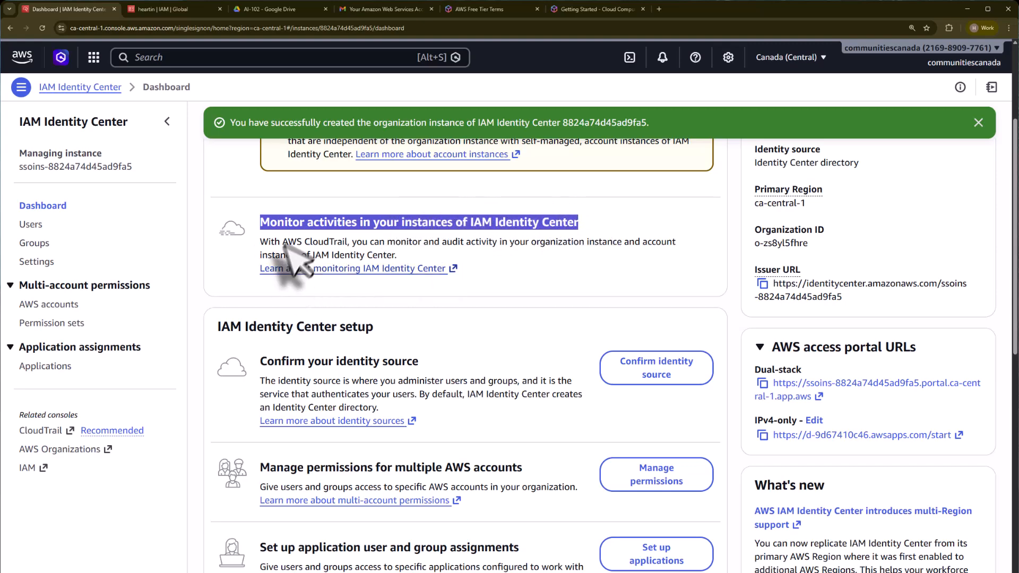
{"action": "left_click", "coordinate": [258, 245]}
{"action": "left_click_drag", "start_coordinate": [259, 245], "coordinate": [411, 251]}
{"action": "scroll", "coordinate": [456, 330], "scroll_direction": "down", "scroll_amount": 3}
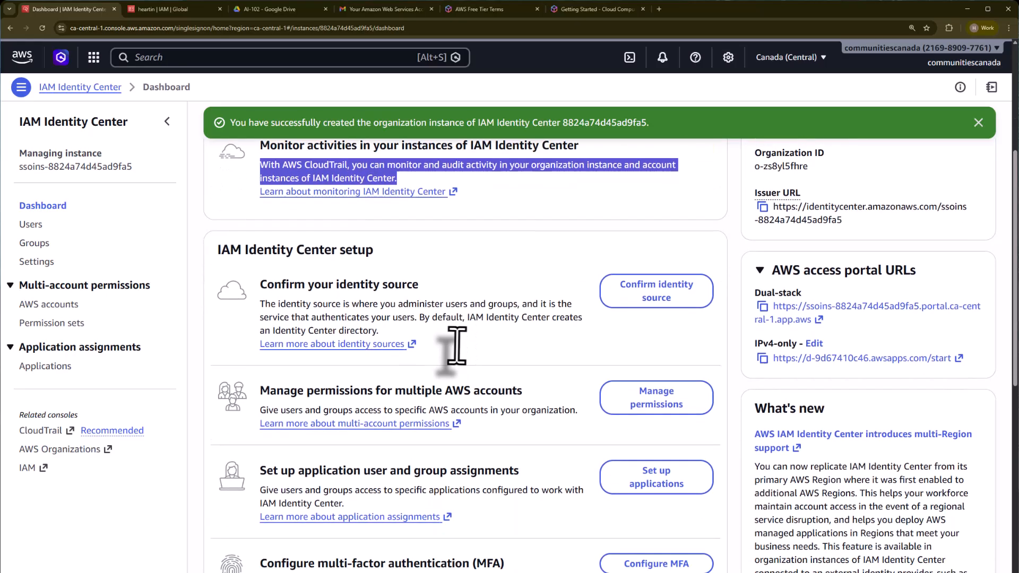
{"action": "left_click_drag", "start_coordinate": [215, 194], "coordinate": [371, 196]}
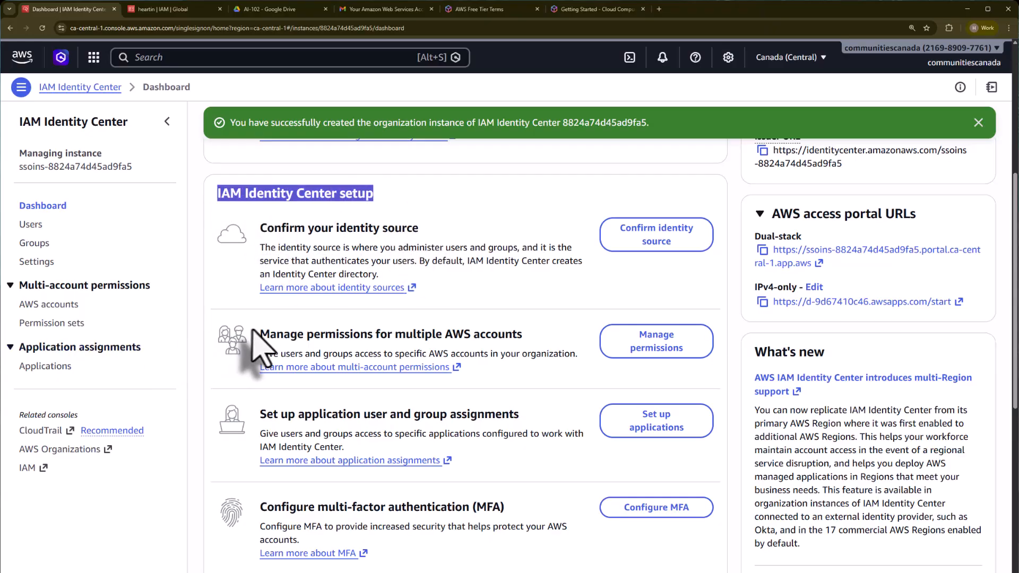
{"action": "left_click_drag", "start_coordinate": [259, 333], "coordinate": [520, 344]}
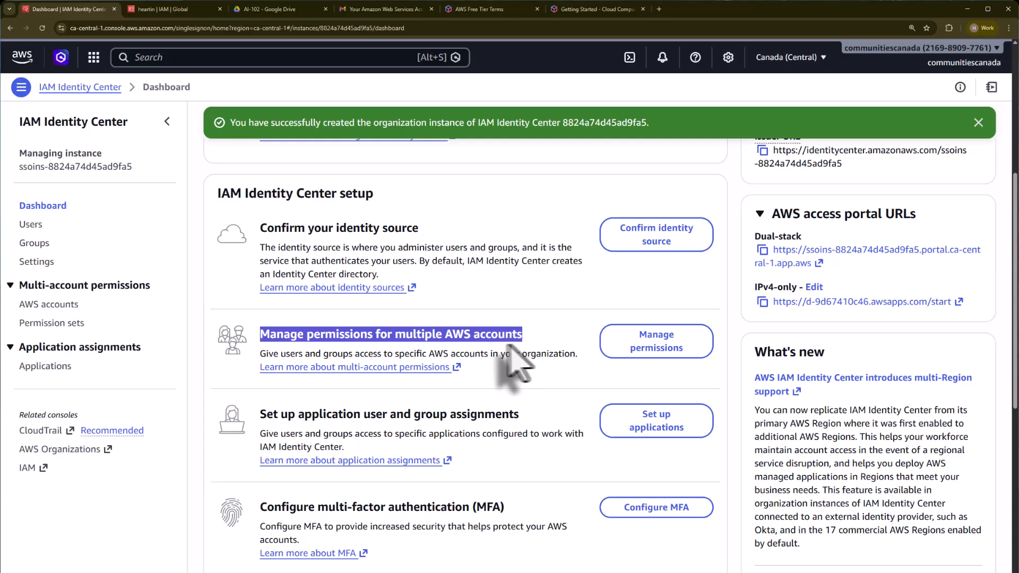
{"action": "scroll", "coordinate": [504, 363], "scroll_direction": "down", "scroll_amount": 1}
{"action": "left_click_drag", "start_coordinate": [259, 370], "coordinate": [522, 377]}
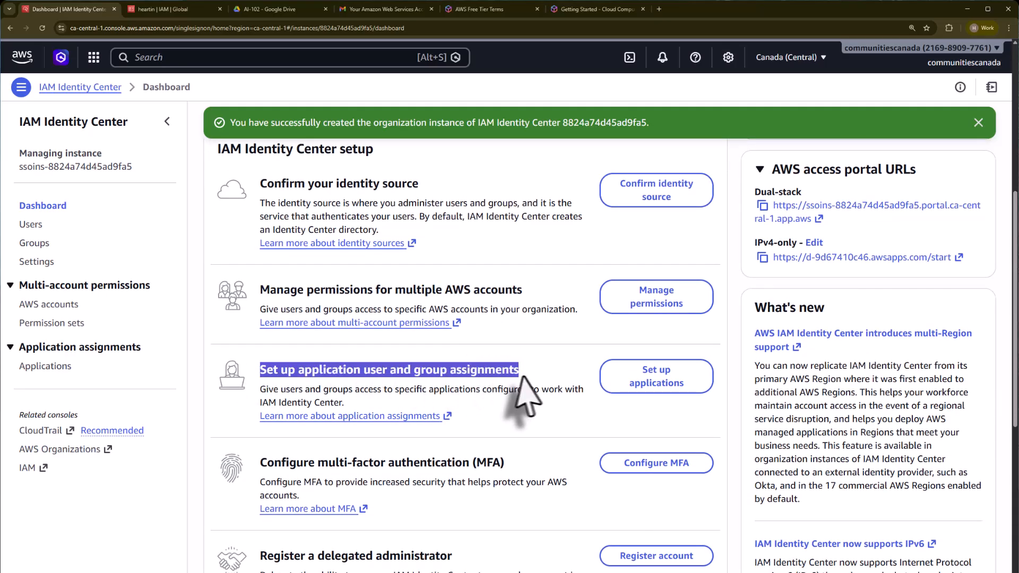
{"action": "scroll", "coordinate": [541, 375], "scroll_direction": "down", "scroll_amount": 2}
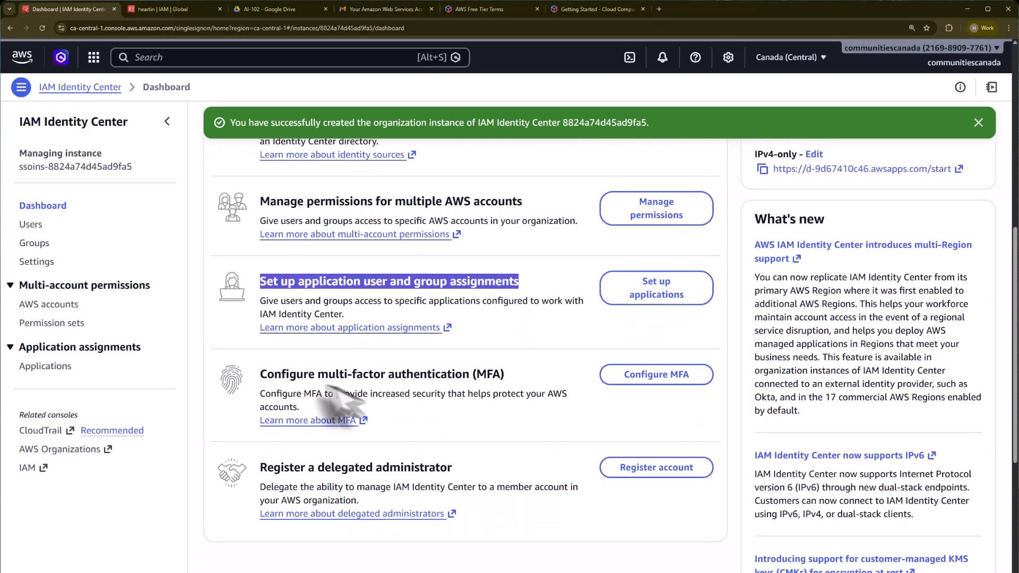
{"action": "left_click_drag", "start_coordinate": [259, 374], "coordinate": [530, 375]}
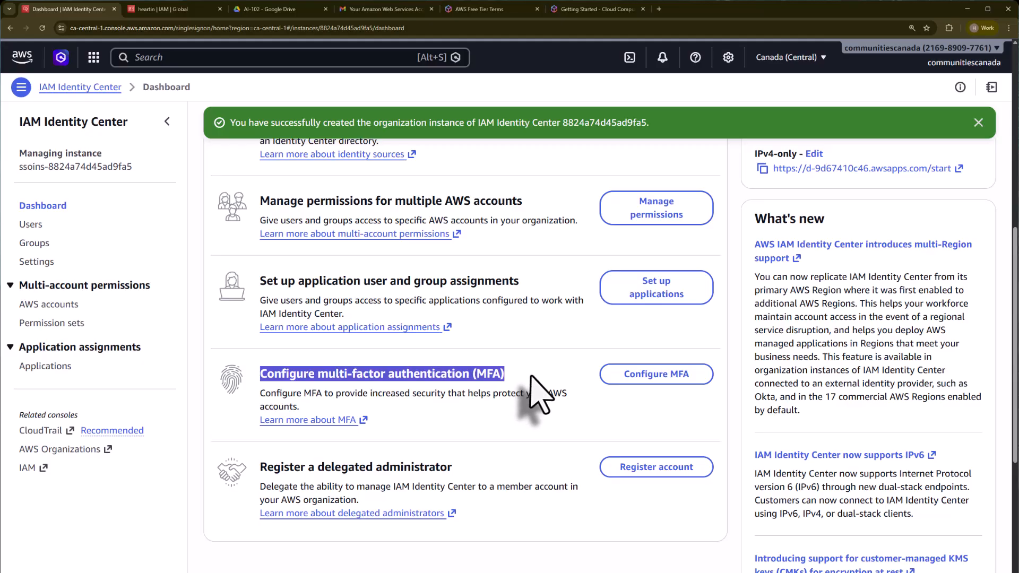
{"action": "scroll", "coordinate": [319, 446], "scroll_direction": "down", "scroll_amount": 1}
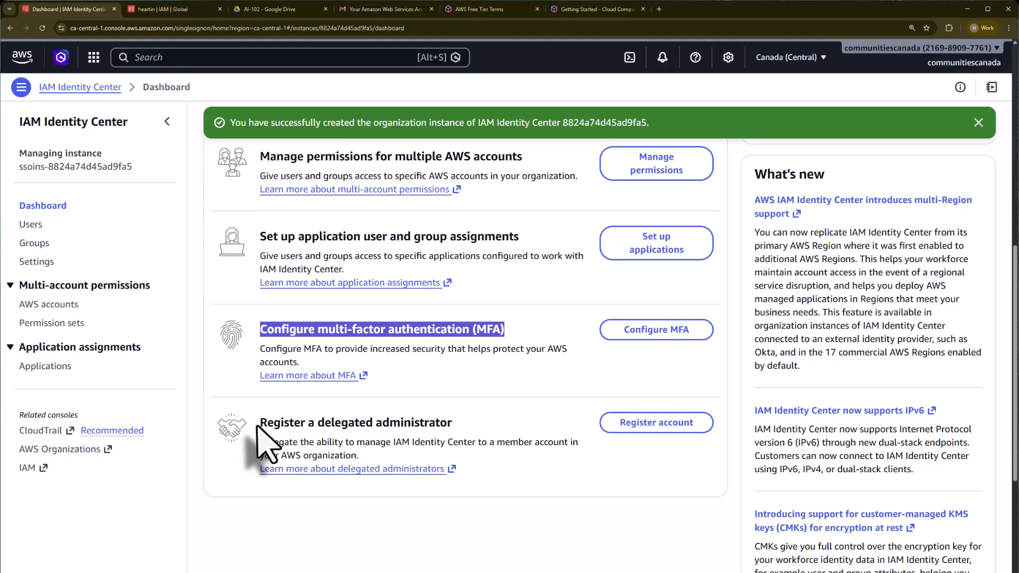
{"action": "left_click_drag", "start_coordinate": [258, 425], "coordinate": [477, 424]}
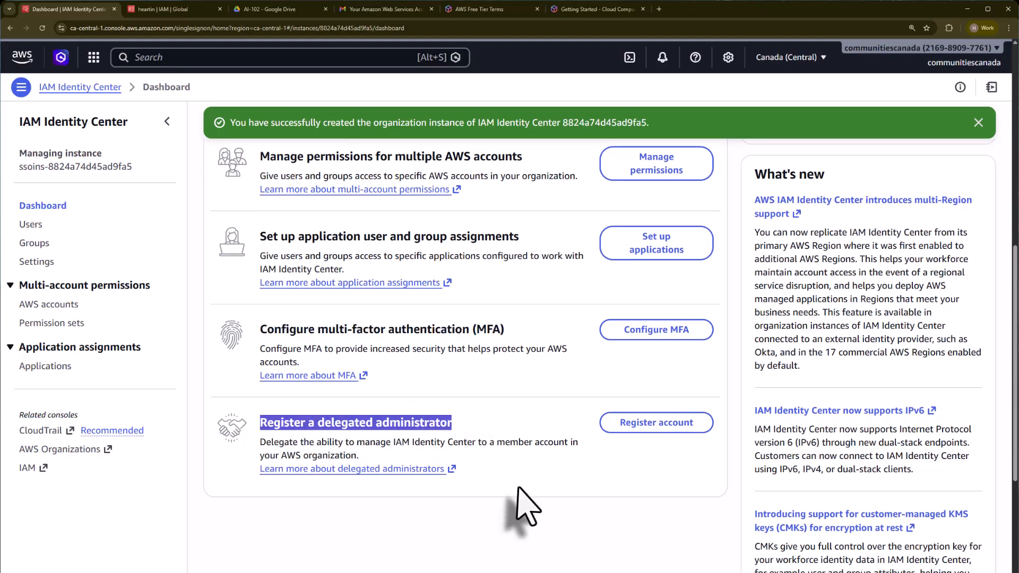
{"action": "scroll", "coordinate": [516, 499], "scroll_direction": "up", "scroll_amount": 4}
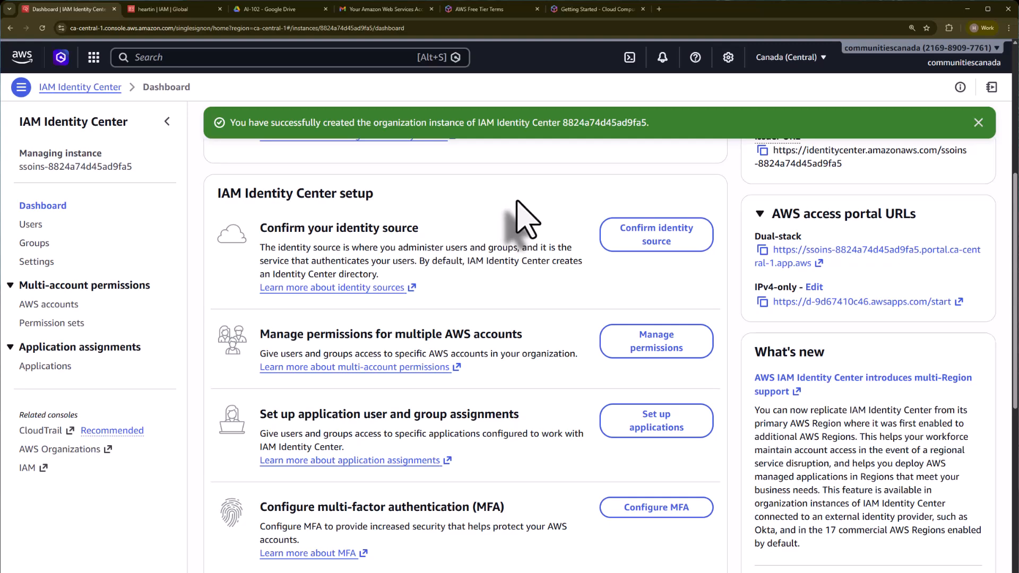
Step: Open the identity source settings and the option to change the identity source
{"action": "left_click", "coordinate": [638, 242]}
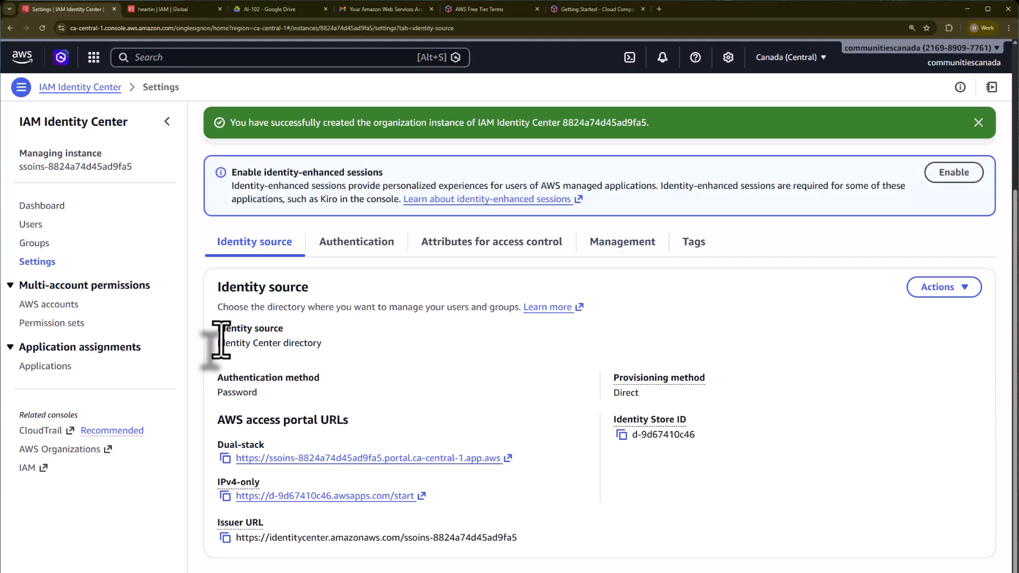
{"action": "triple_click", "coordinate": [379, 342]}
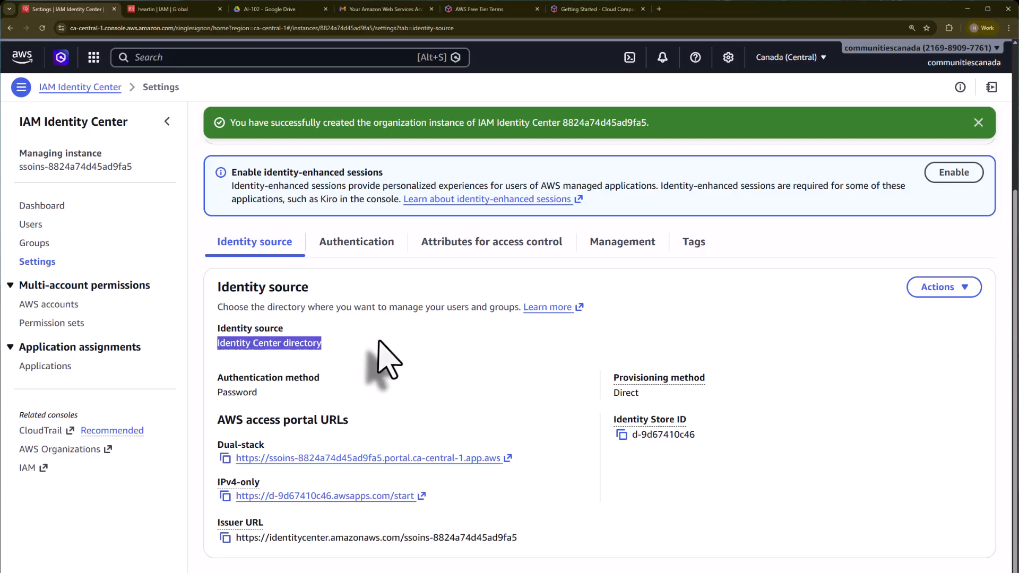
{"action": "left_click", "coordinate": [950, 289]}
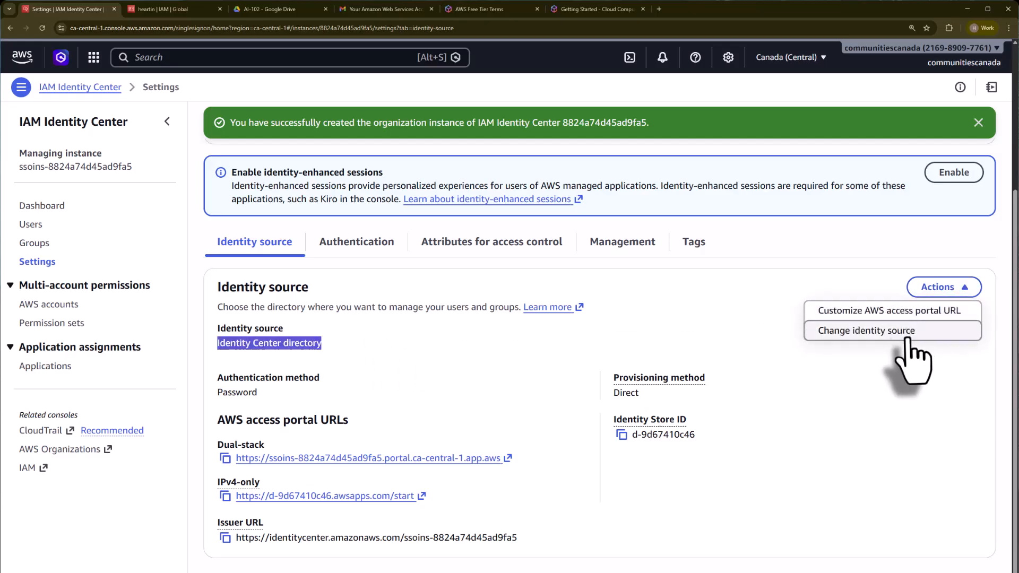
{"action": "left_click", "coordinate": [866, 331]}
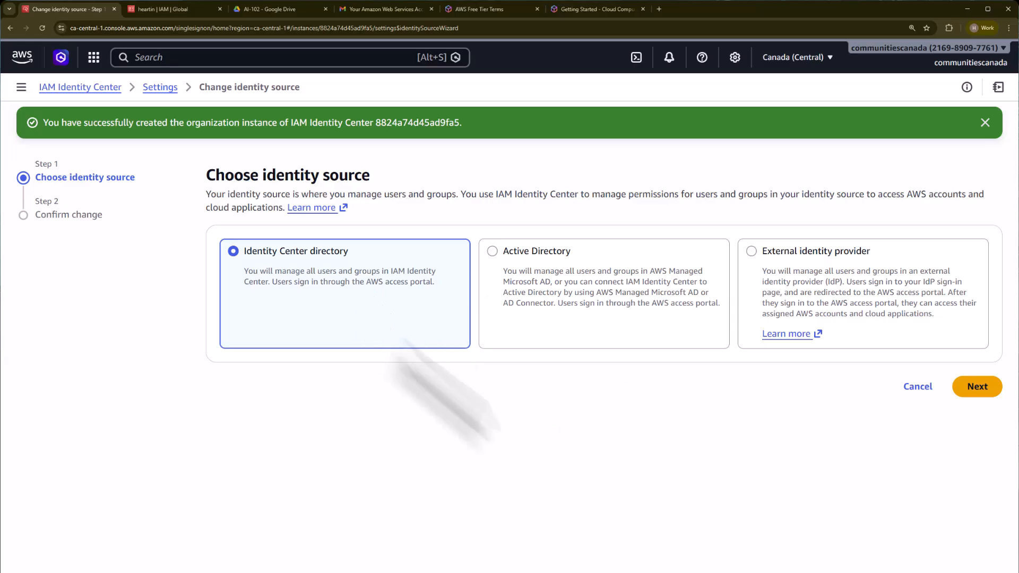
Step: Compare the Active Directory and External identity provider source options and cancel the identity source change
{"action": "left_click", "coordinate": [540, 261]}
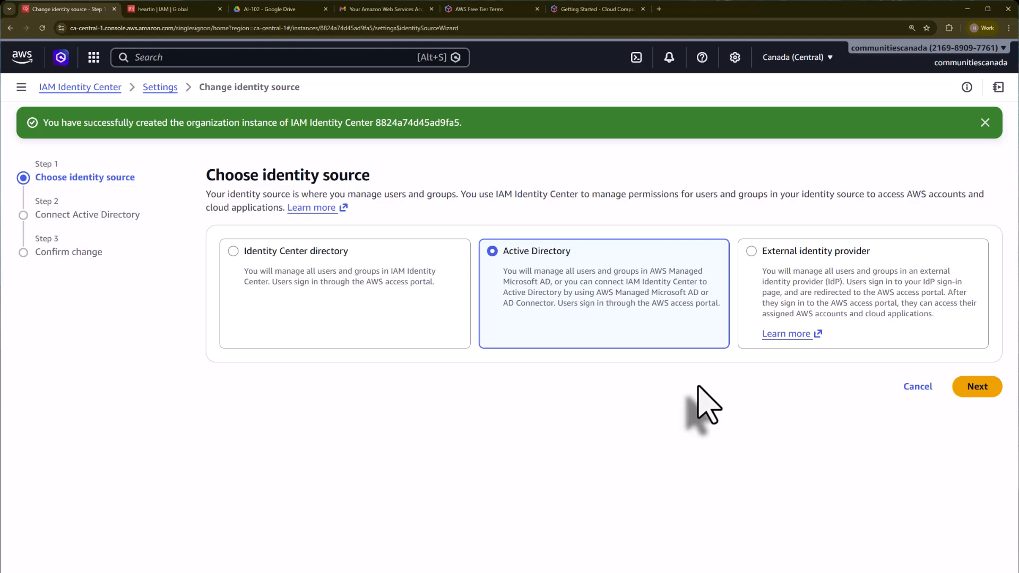
{"action": "left_click", "coordinate": [829, 282]}
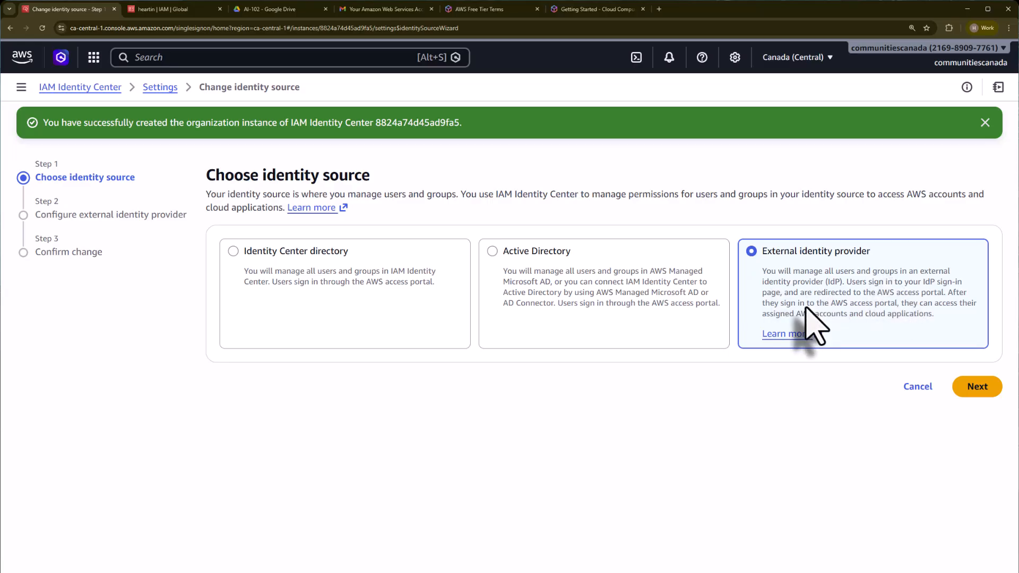
{"action": "left_click", "coordinate": [690, 299]}
{"action": "left_click", "coordinate": [779, 295]}
{"action": "left_click", "coordinate": [719, 310]}
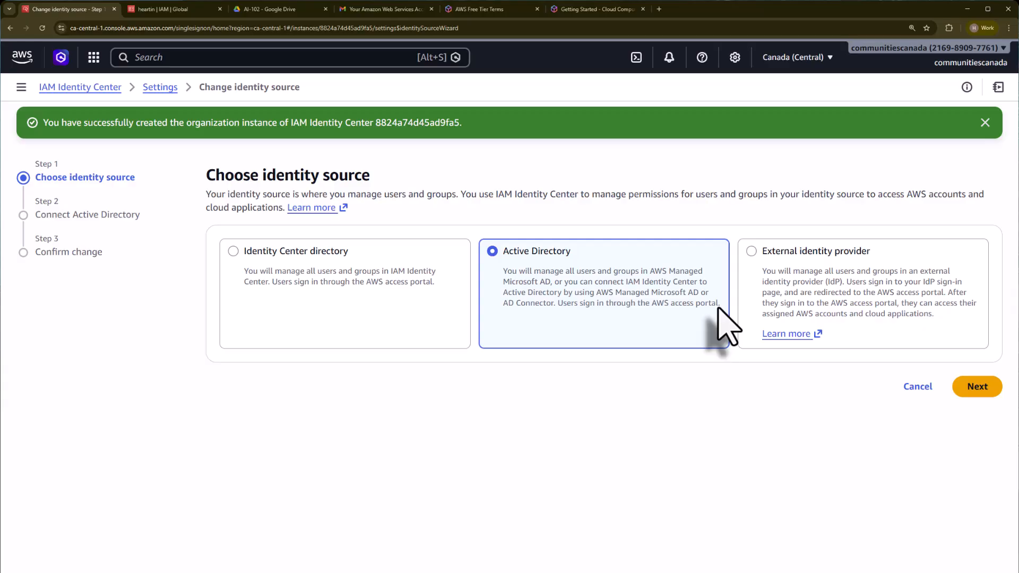
{"action": "left_click", "coordinate": [810, 284]}
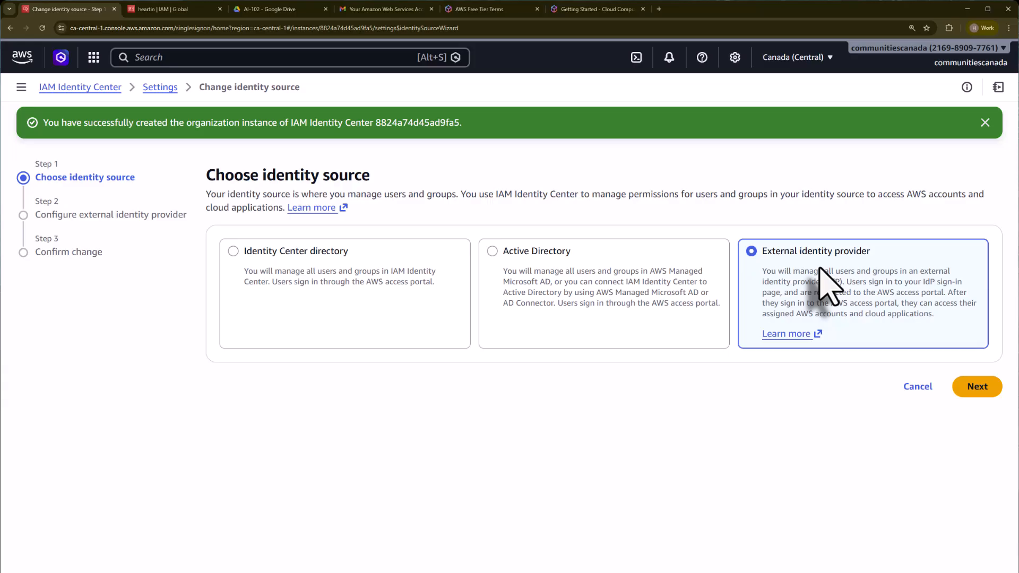
{"action": "left_click", "coordinate": [241, 262]}
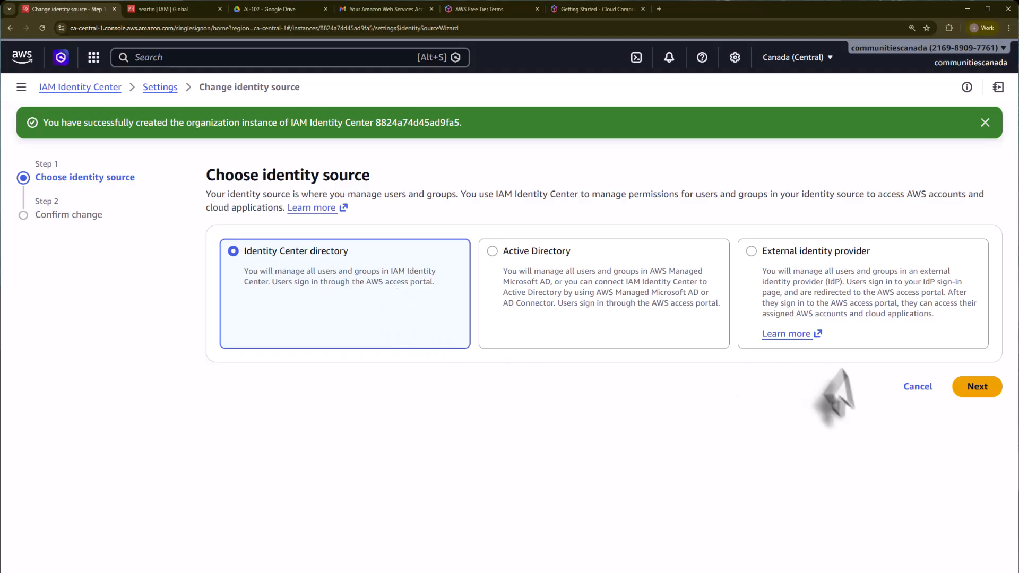
{"action": "left_click", "coordinate": [917, 386]}
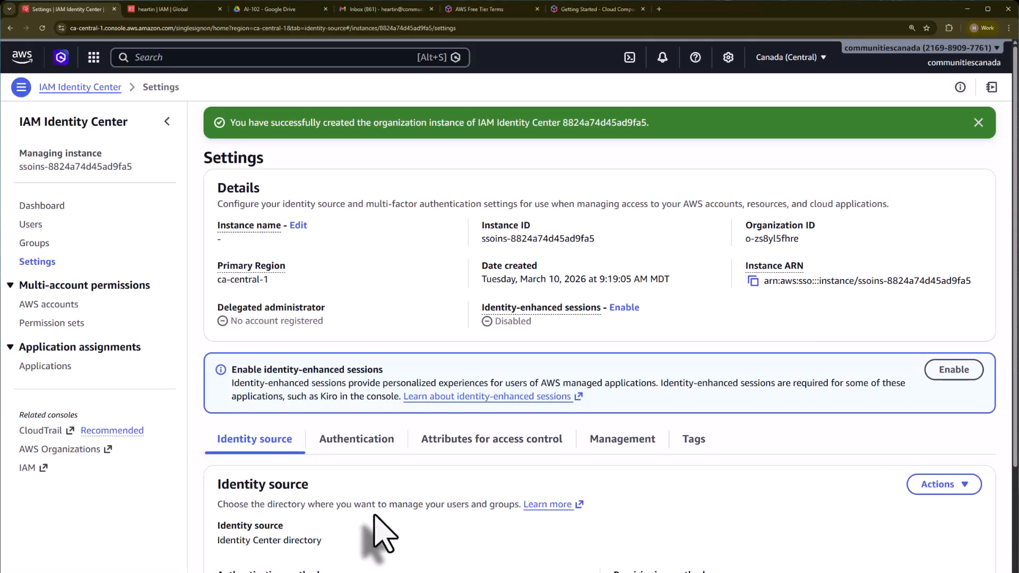
Step: Review the Authentication settings, including multi-factor authentication and session duration
{"action": "left_click", "coordinate": [357, 443]}
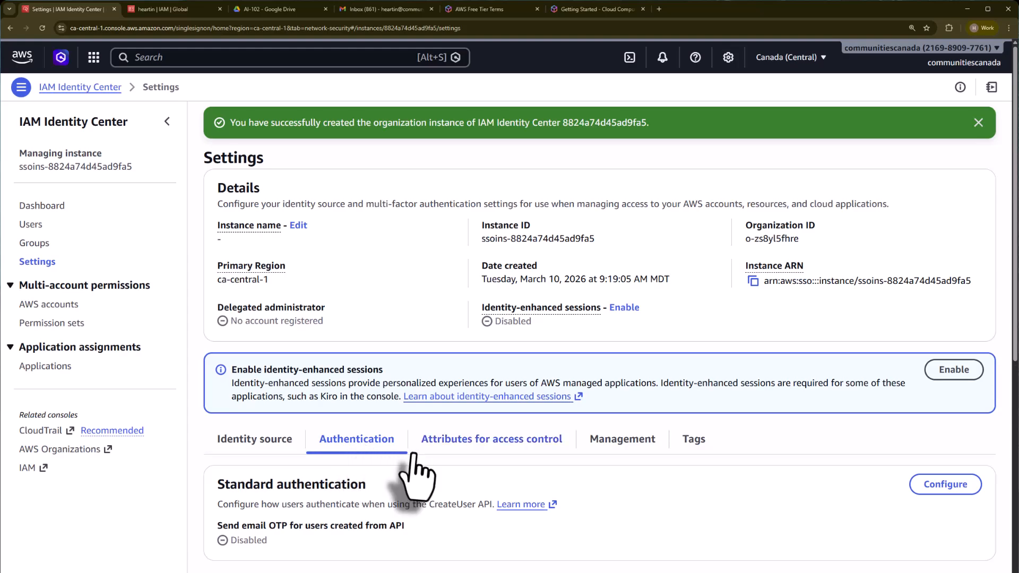
{"action": "scroll", "coordinate": [416, 467], "scroll_direction": "down", "scroll_amount": 3}
{"action": "scroll", "coordinate": [416, 451], "scroll_direction": "down", "scroll_amount": 6}
{"action": "scroll", "coordinate": [427, 466], "scroll_direction": "up", "scroll_amount": 4}
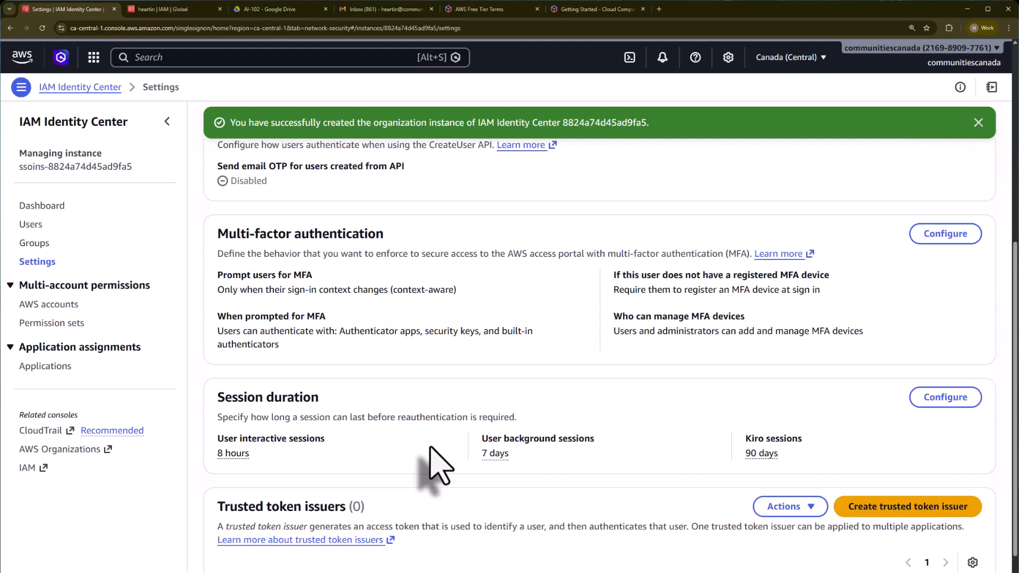
{"action": "scroll", "coordinate": [439, 455], "scroll_direction": "up", "scroll_amount": 5}
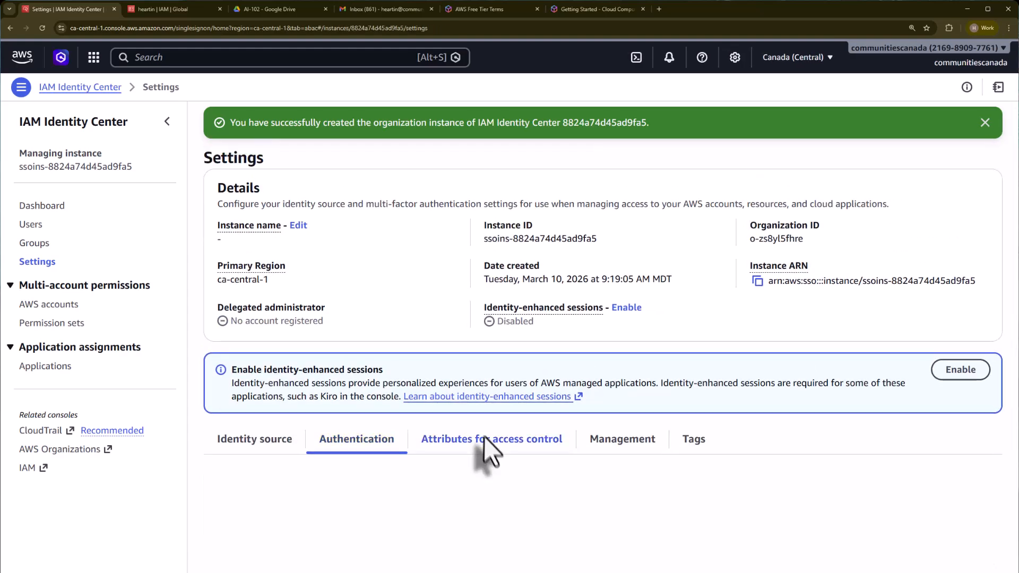
Step: Enable attributes for access control and open the Management settings
{"action": "left_click", "coordinate": [483, 438]}
{"action": "scroll", "coordinate": [573, 496], "scroll_direction": "down", "scroll_amount": 1}
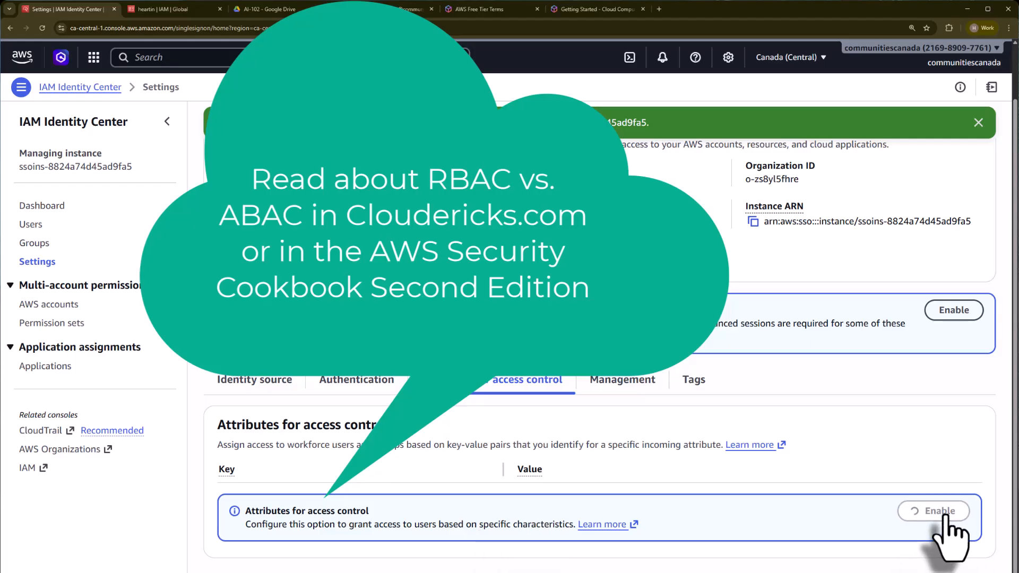
{"action": "left_click", "coordinate": [634, 395]}
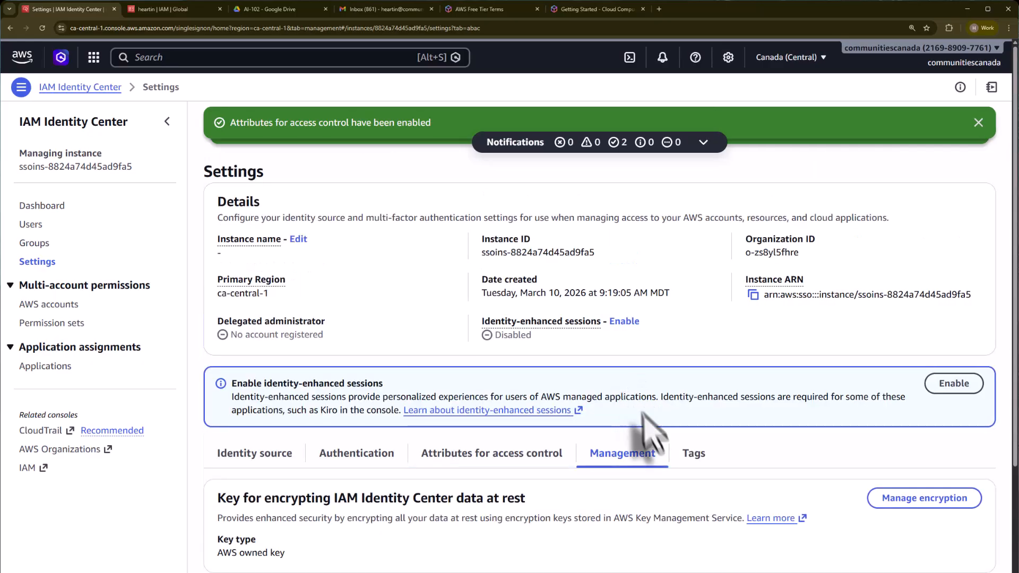
Step: Open the delegated administrator registration and expand the Sandbox organizational unit to view its member accounts
{"action": "scroll", "coordinate": [703, 477], "scroll_direction": "down", "scroll_amount": 3}
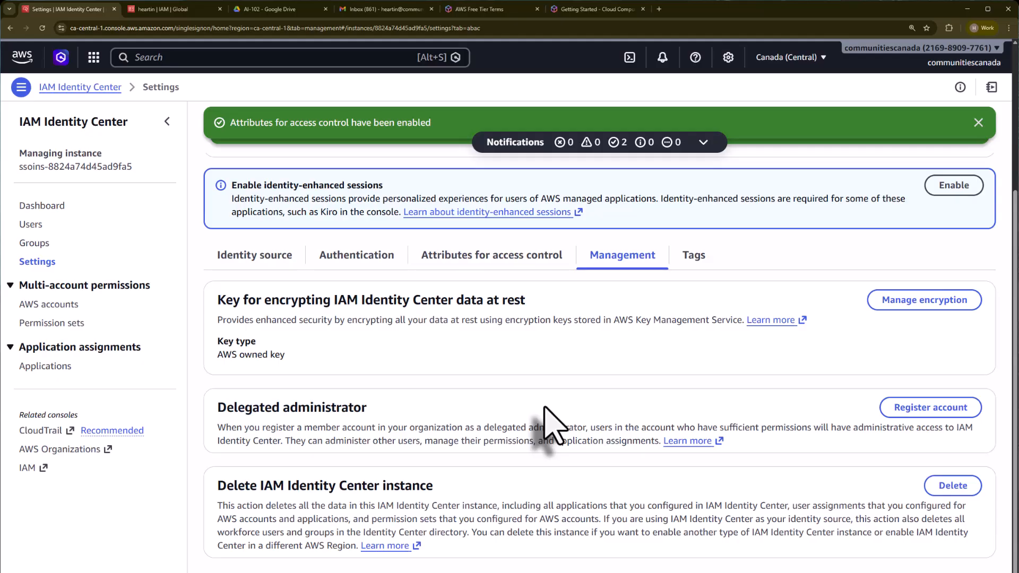
{"action": "left_click", "coordinate": [935, 417]}
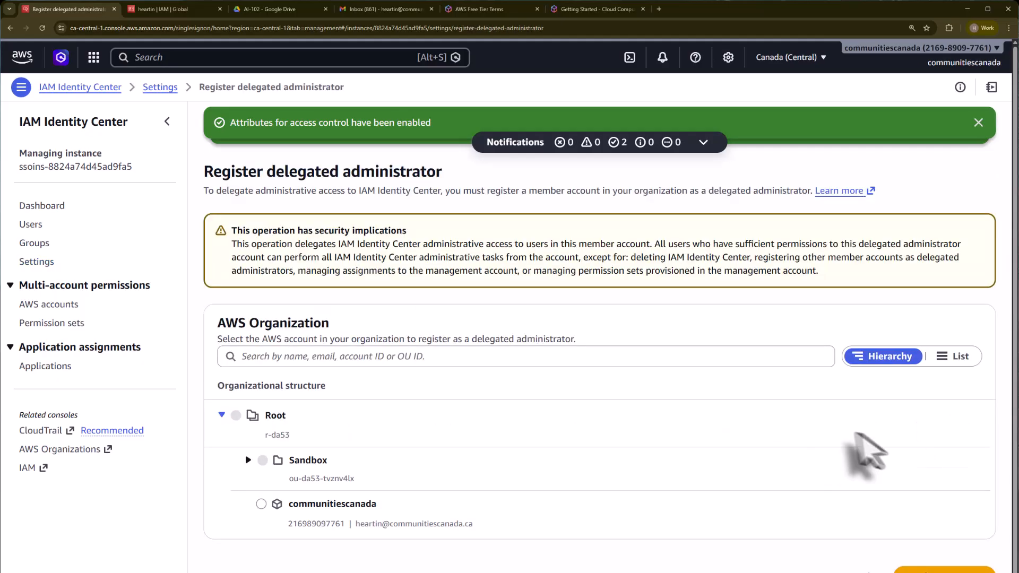
{"action": "left_click", "coordinate": [248, 460]}
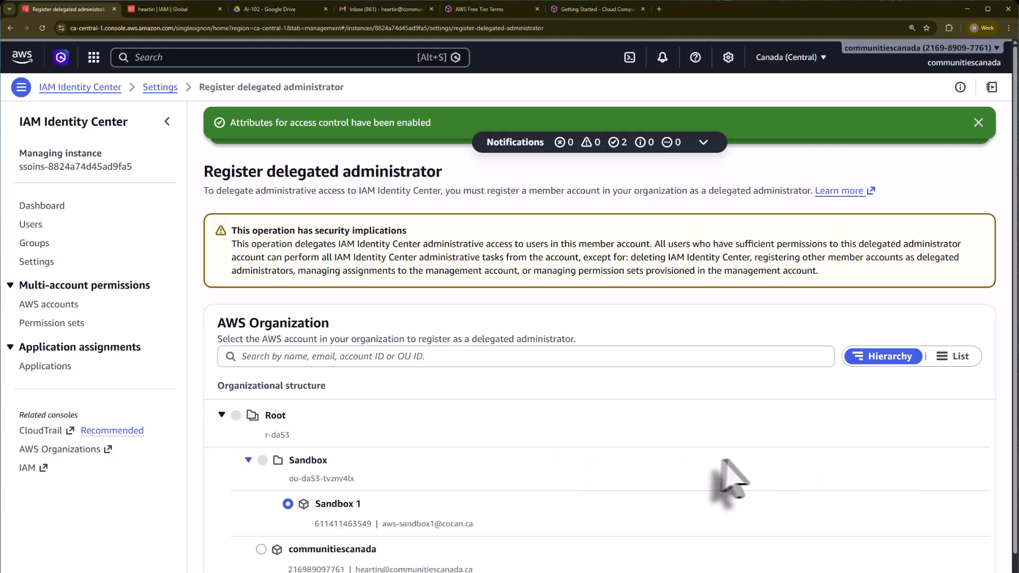
{"action": "scroll", "coordinate": [735, 438], "scroll_direction": "down", "scroll_amount": 1}
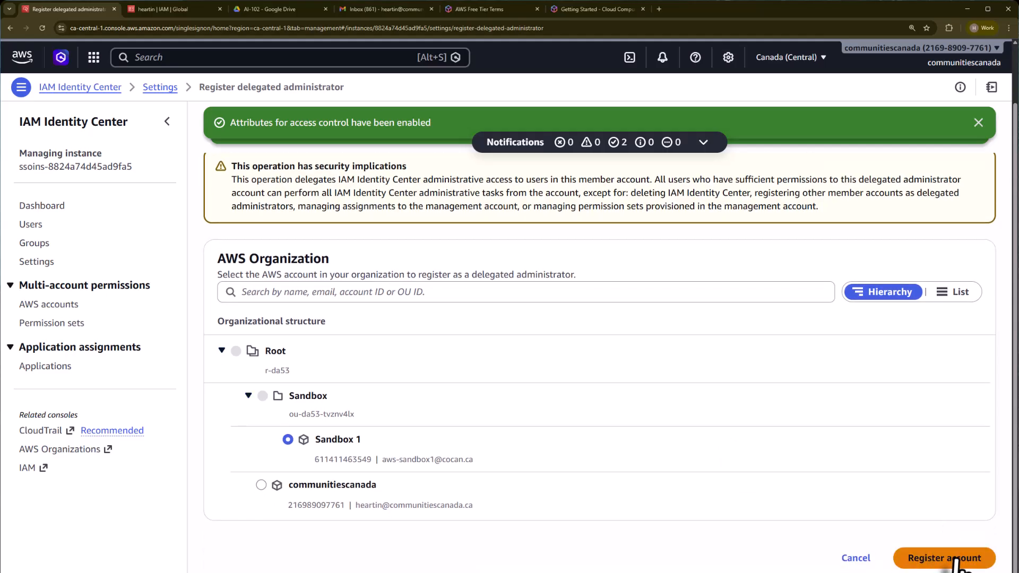
{"action": "scroll", "coordinate": [796, 409], "scroll_direction": "up", "scroll_amount": 1}
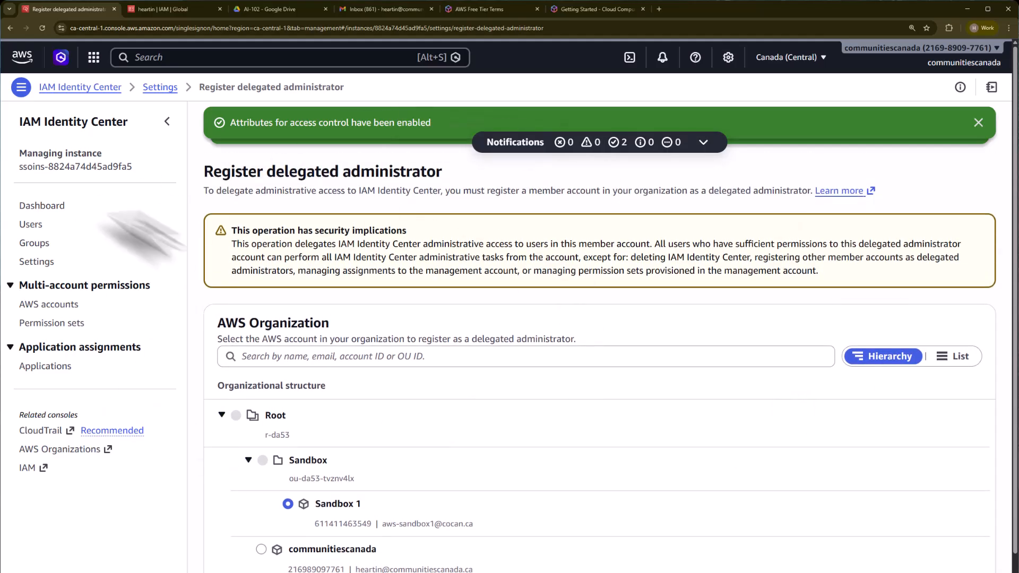
Step: Return to the dashboard and open Manage permissions in a new tab to view the permission sets page
{"action": "left_click", "coordinate": [42, 206]}
{"action": "scroll", "coordinate": [499, 334], "scroll_direction": "down", "scroll_amount": 5}
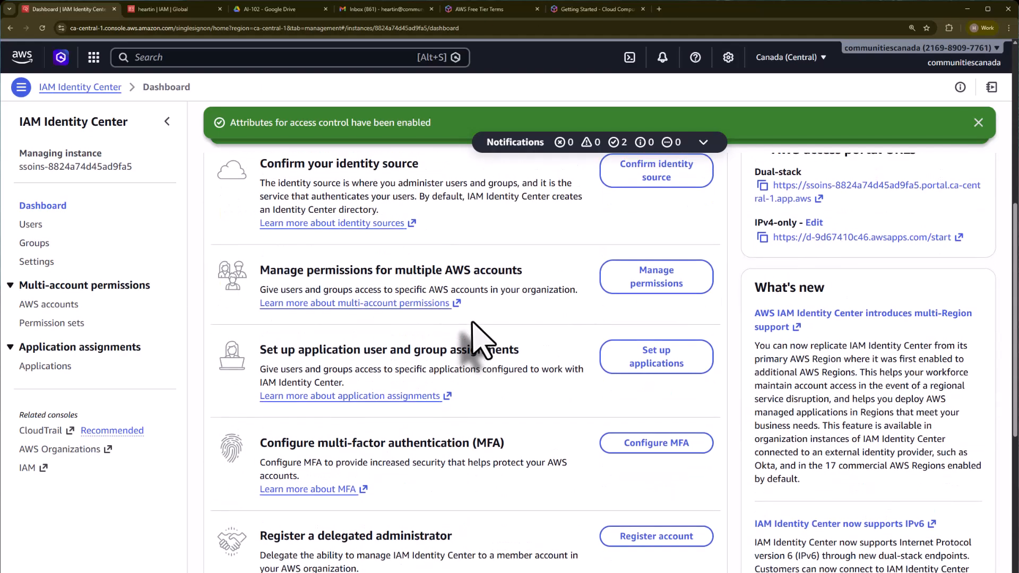
{"action": "scroll", "coordinate": [472, 324], "scroll_direction": "up", "scroll_amount": 2}
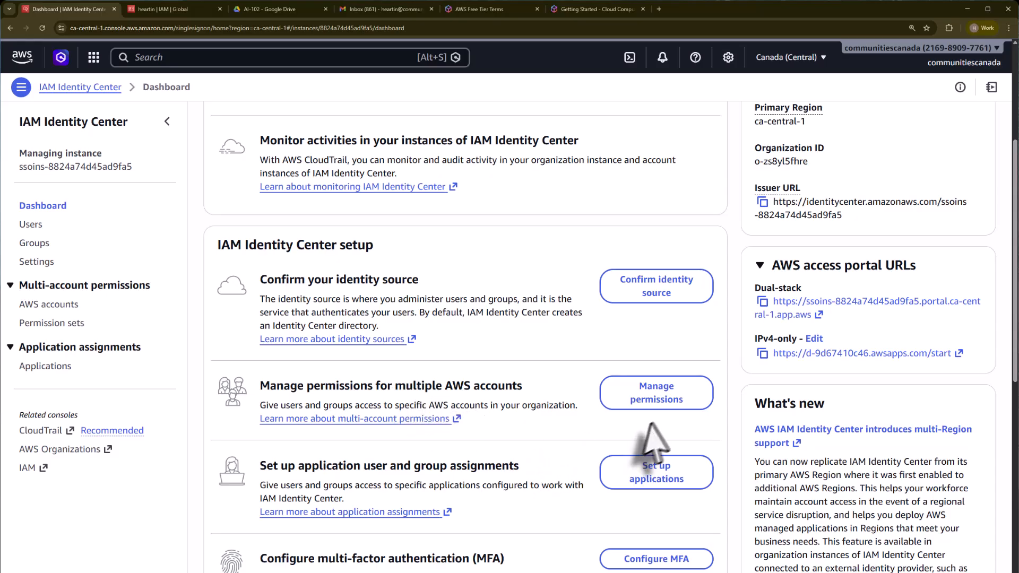
{"action": "right_click", "coordinate": [665, 396]}
{"action": "left_click", "coordinate": [679, 405]}
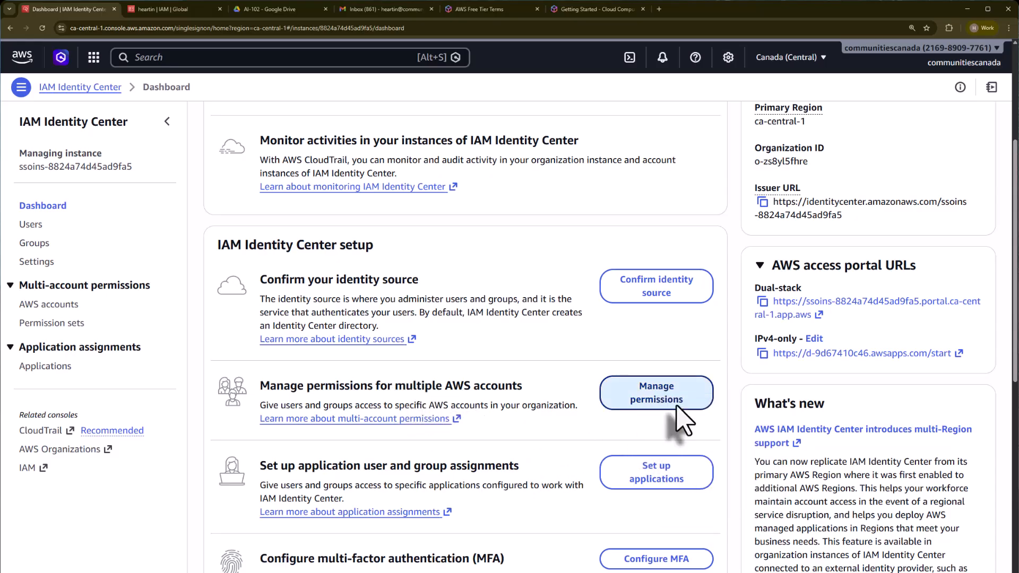
{"action": "left_click", "coordinate": [166, 9]}
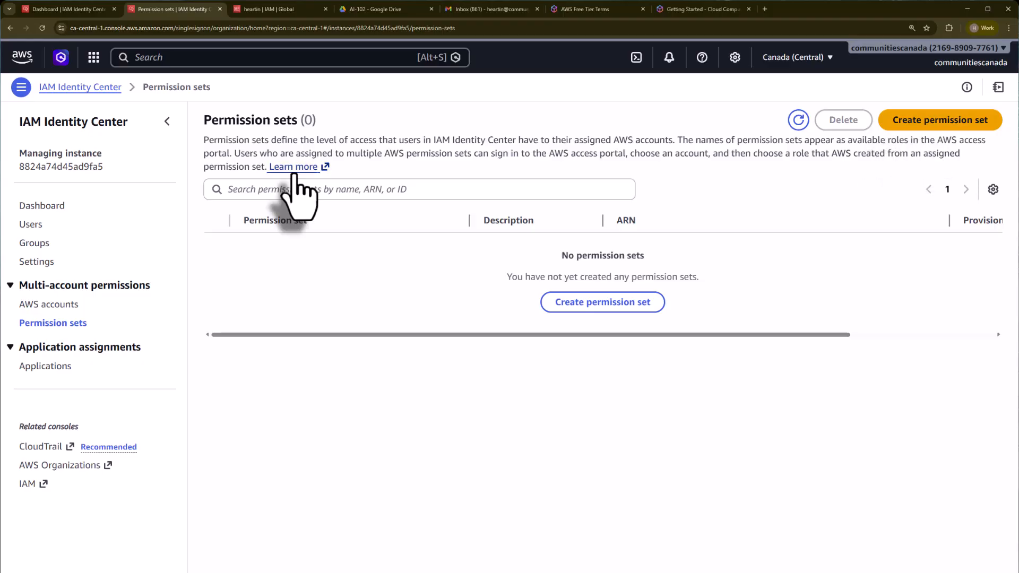
Step: Open the application setup page in a new tab and view its customer-managed and AWS-managed application lists
{"action": "left_click", "coordinate": [87, 9]}
{"action": "scroll", "coordinate": [420, 379], "scroll_direction": "down", "scroll_amount": 3}
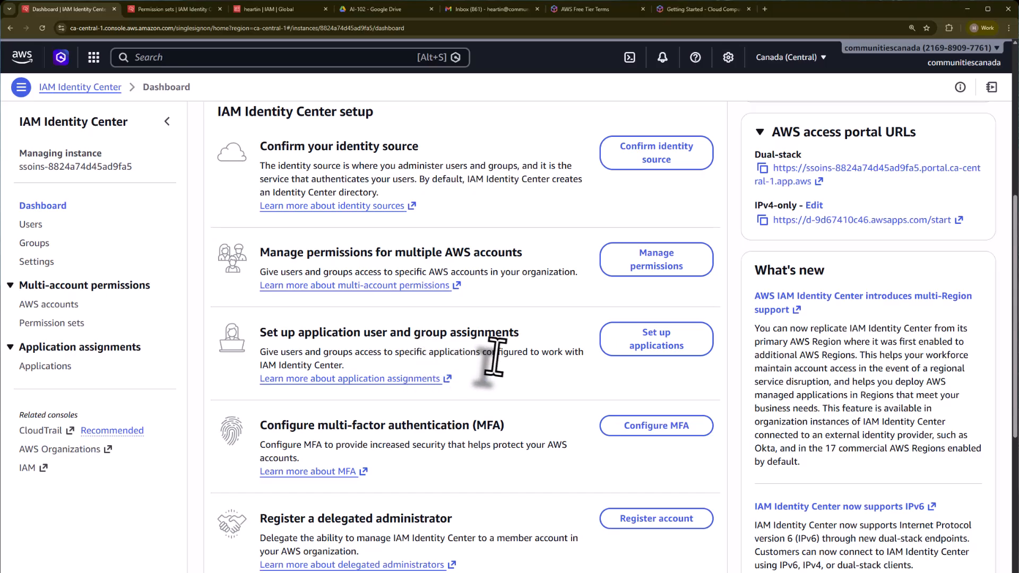
{"action": "right_click", "coordinate": [631, 344]}
{"action": "left_click", "coordinate": [654, 352]}
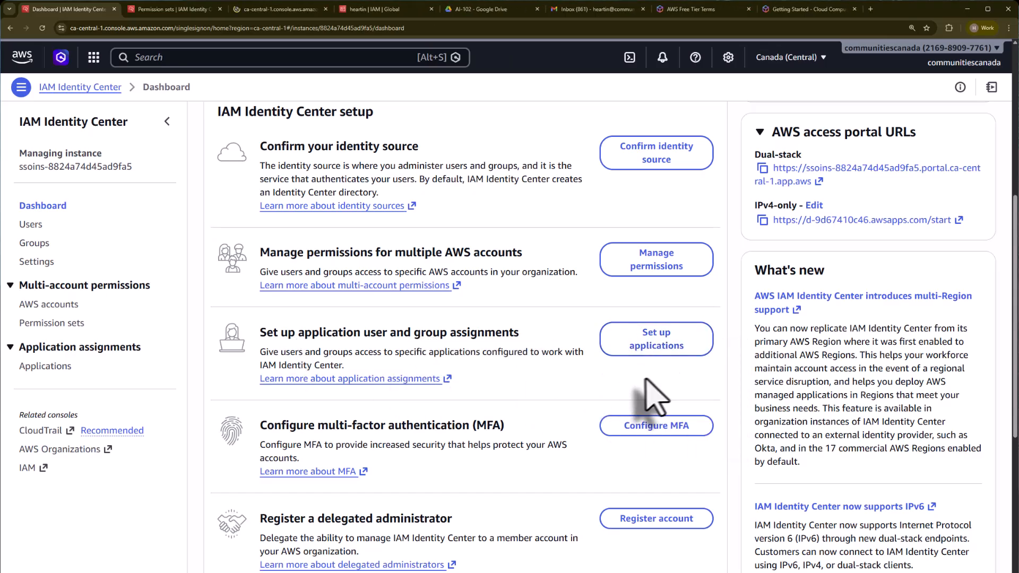
{"action": "left_click", "coordinate": [279, 9]}
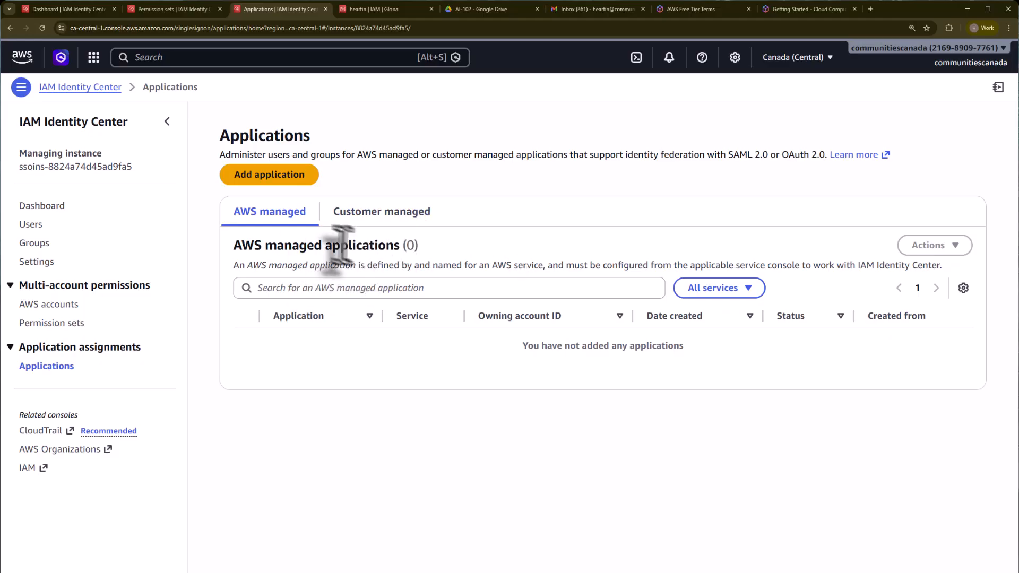
{"action": "left_click", "coordinate": [382, 214]}
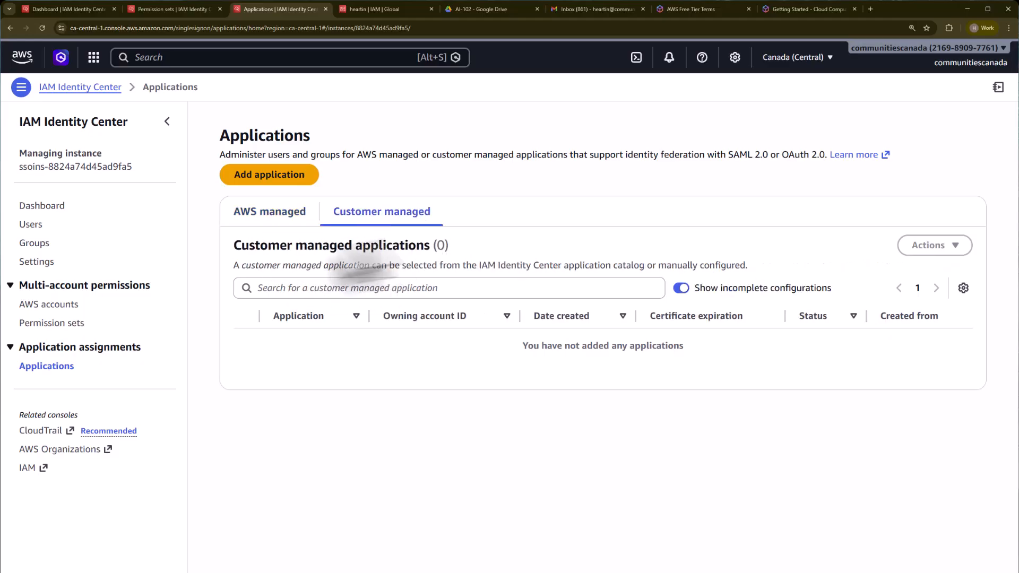
{"action": "left_click", "coordinate": [270, 213]}
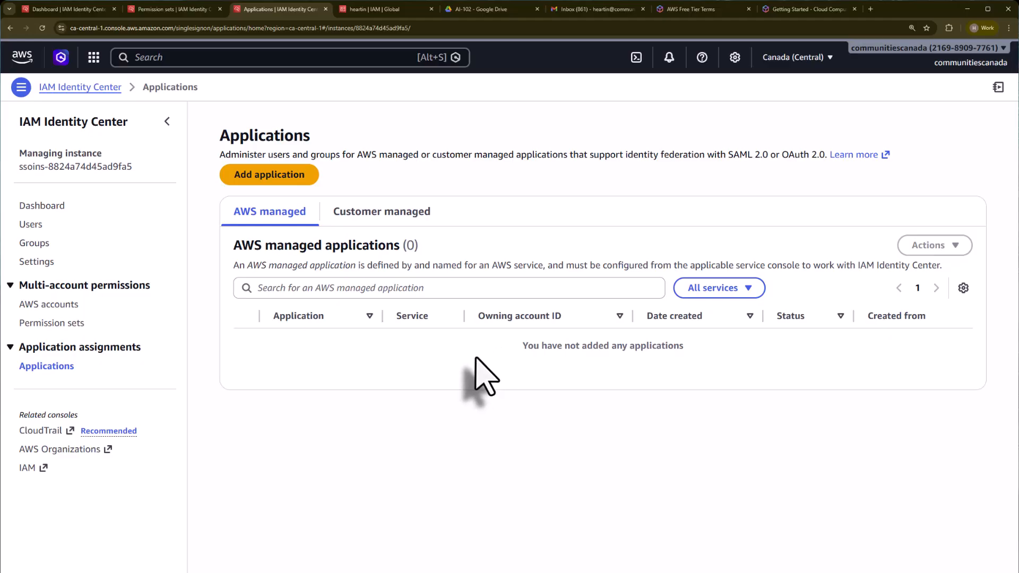
Step: Open the multi-factor authentication configuration in a new tab and review its MFA settings
{"action": "left_click", "coordinate": [77, 9]}
{"action": "scroll", "coordinate": [517, 446], "scroll_direction": "down", "scroll_amount": 2}
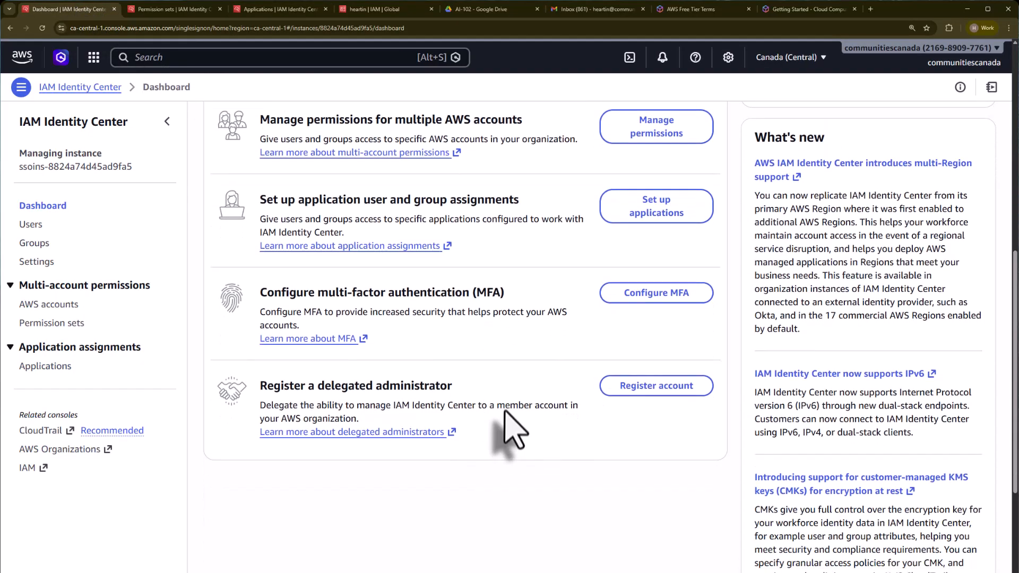
{"action": "right_click", "coordinate": [613, 295]}
{"action": "left_click", "coordinate": [624, 307]}
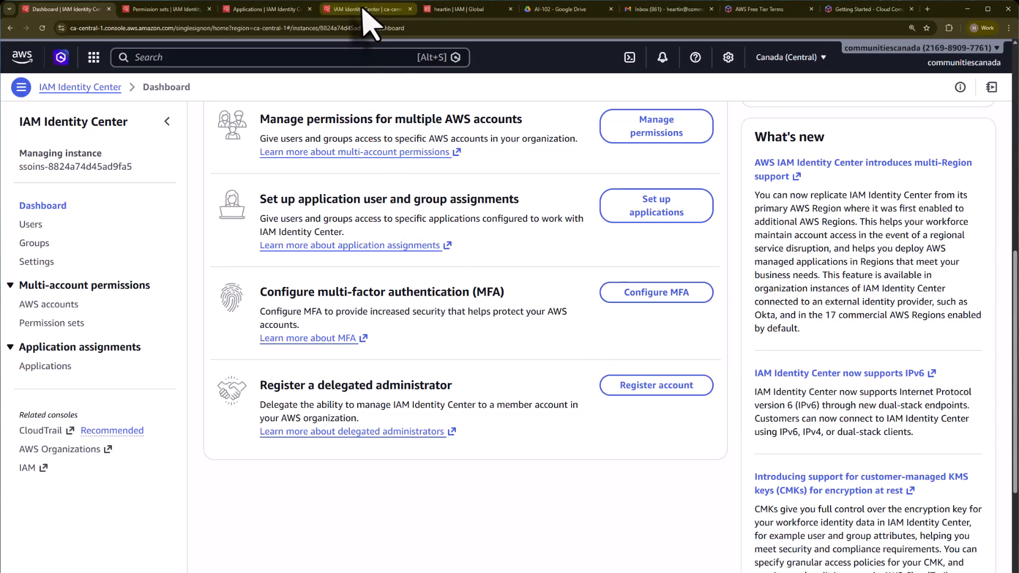
{"action": "left_click", "coordinate": [365, 9]}
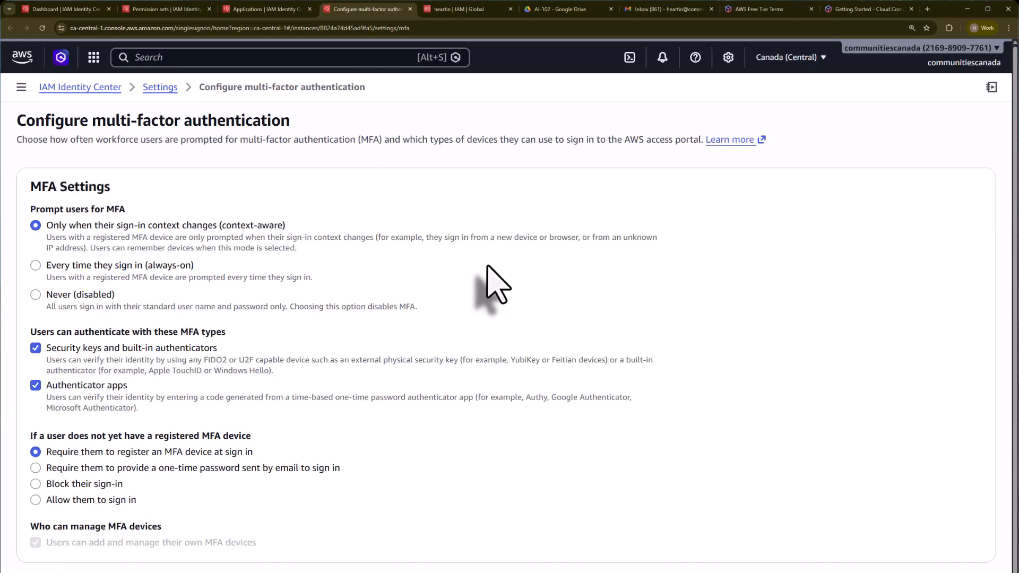
{"action": "scroll", "coordinate": [525, 337], "scroll_direction": "down", "scroll_amount": 2}
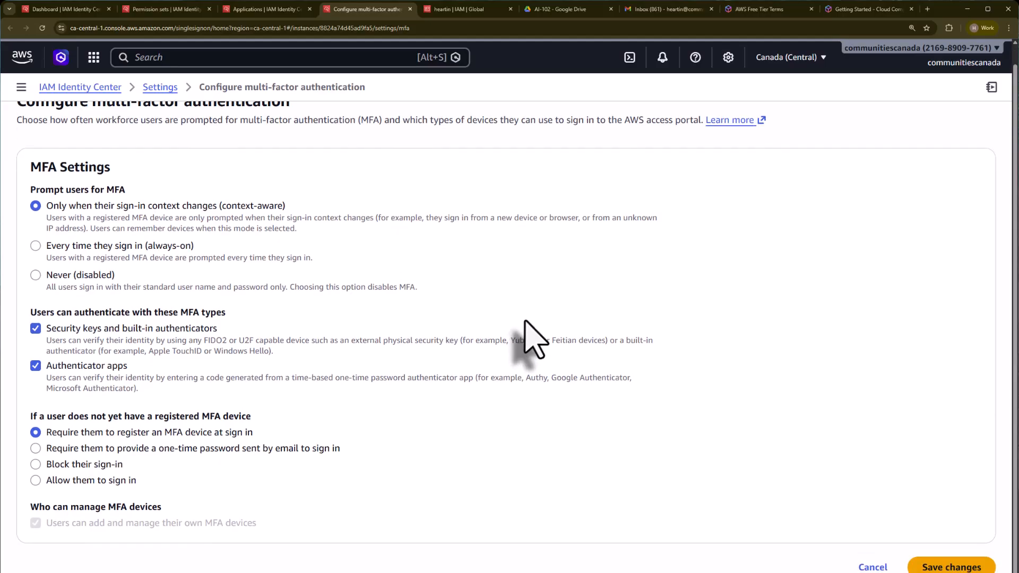
{"action": "scroll", "coordinate": [525, 338], "scroll_direction": "up", "scroll_amount": 2}
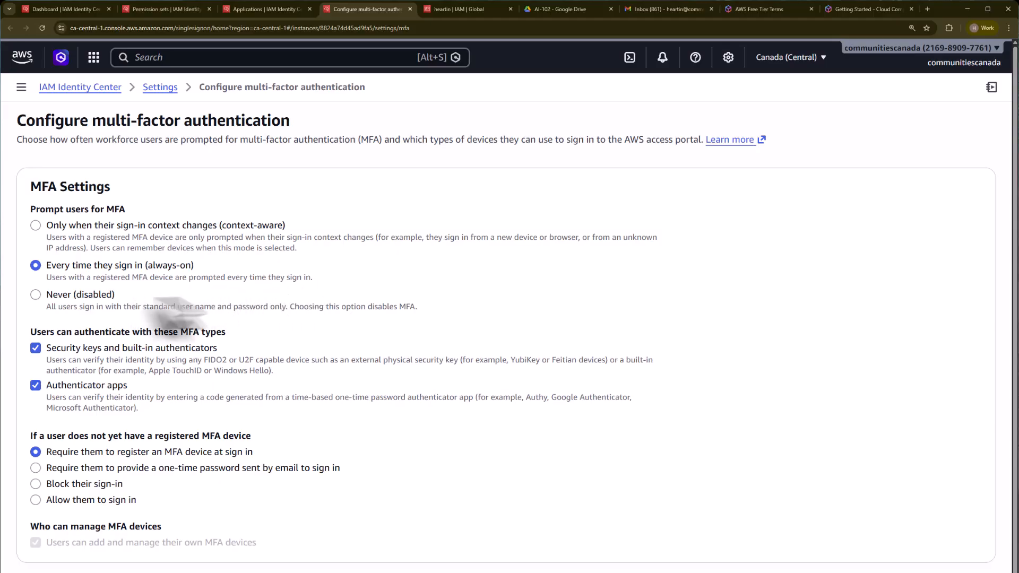
Step: Try the Never (disabled) and context-aware MFA prompt options, then cancel the MFA changes
{"action": "left_click", "coordinate": [37, 295]}
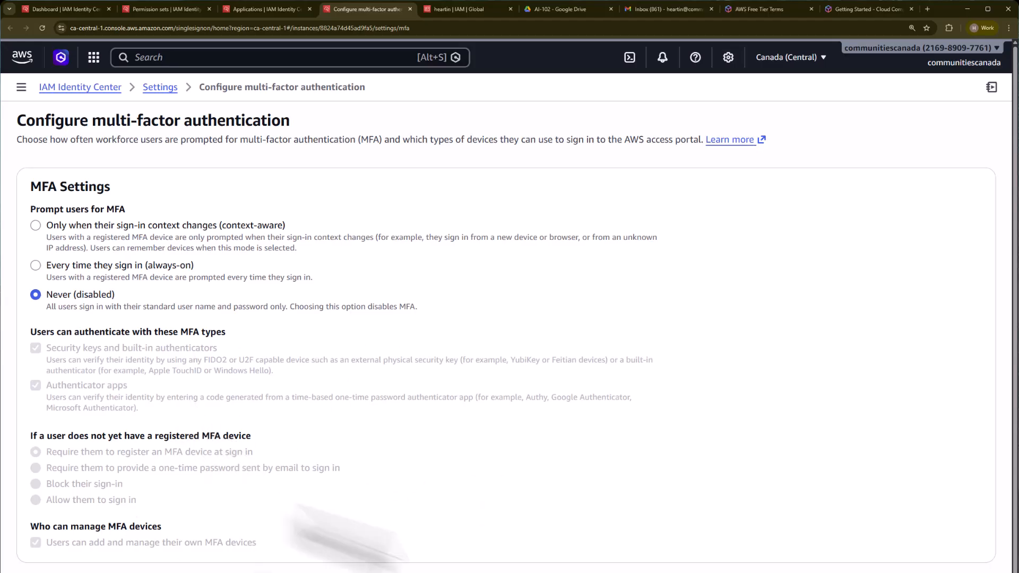
{"action": "left_click", "coordinate": [36, 226]}
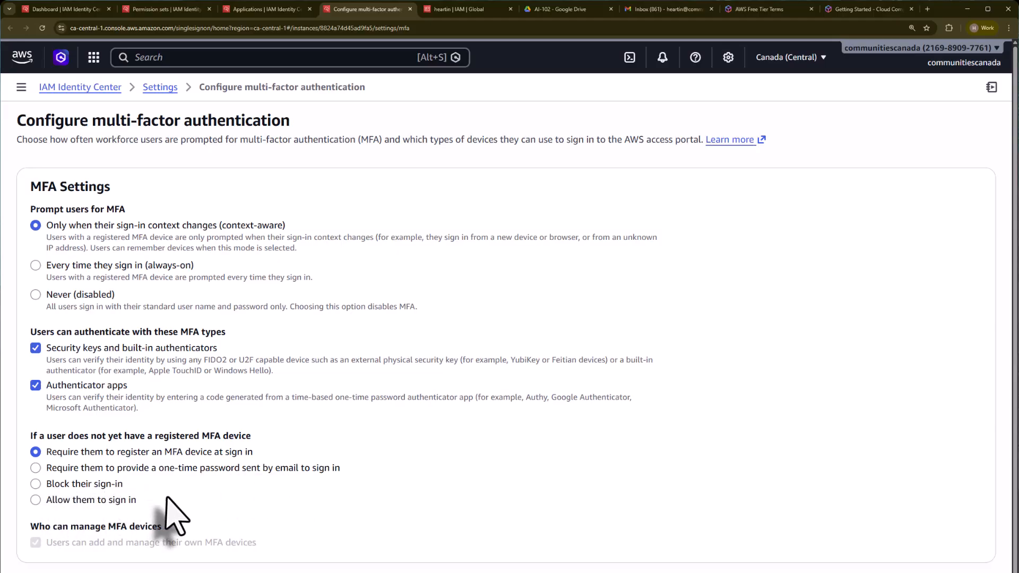
{"action": "scroll", "coordinate": [170, 517], "scroll_direction": "down", "scroll_amount": 1}
{"action": "scroll", "coordinate": [133, 513], "scroll_direction": "up", "scroll_amount": 1}
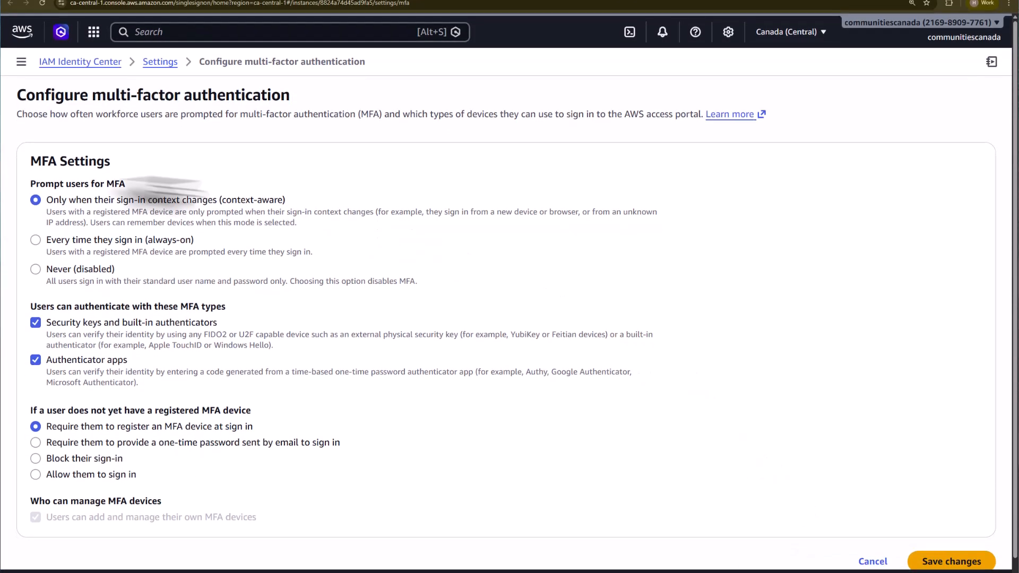
{"action": "left_click", "coordinate": [865, 564]}
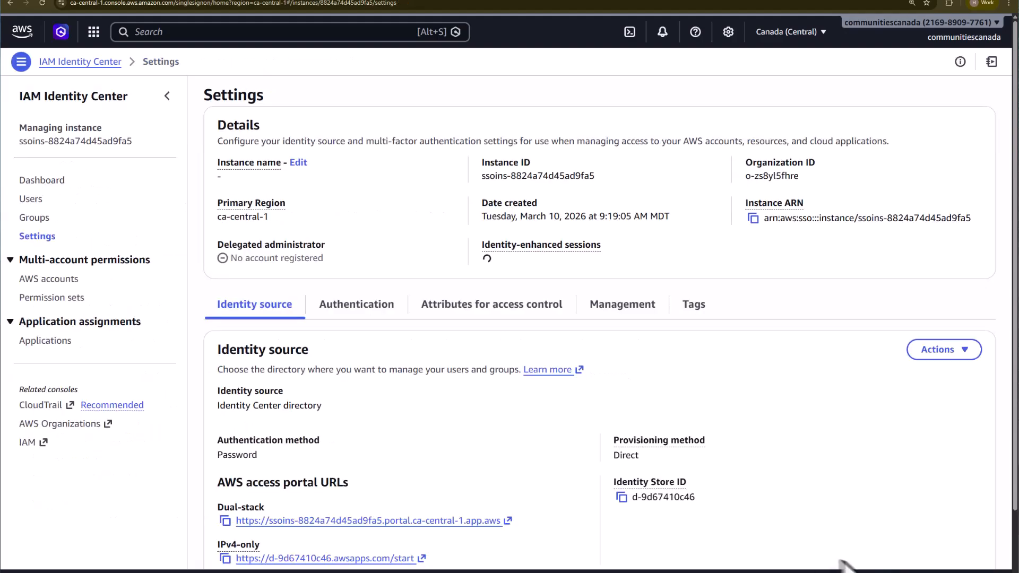
Step: Return to the dashboard and review the IAM Identity Center setup steps down to Register a delegated administrator
{"action": "left_click", "coordinate": [96, 64]}
{"action": "scroll", "coordinate": [451, 329], "scroll_direction": "down", "scroll_amount": 4}
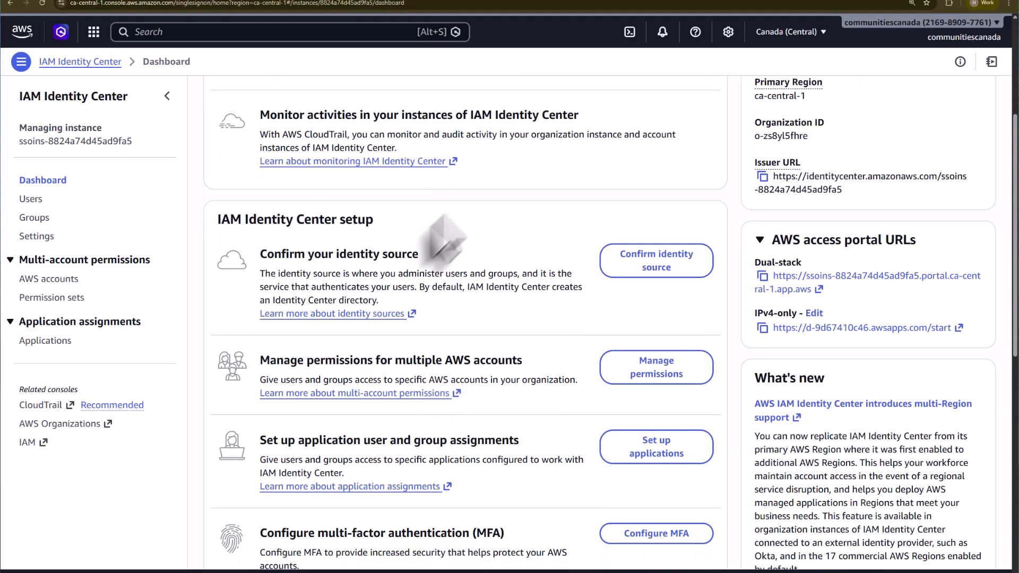
{"action": "scroll", "coordinate": [302, 268], "scroll_direction": "down", "scroll_amount": 1}
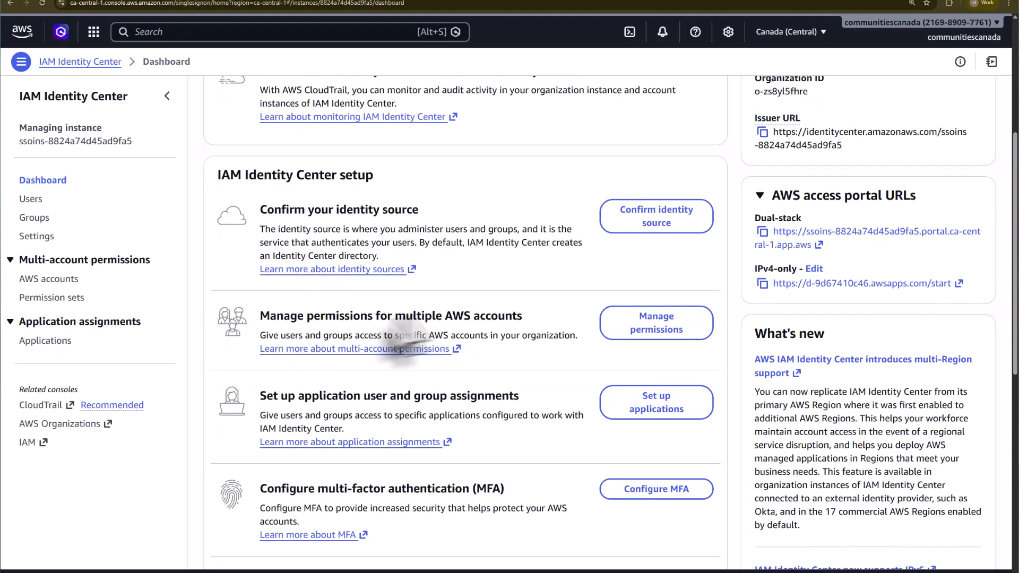
{"action": "scroll", "coordinate": [401, 345], "scroll_direction": "down", "scroll_amount": 2}
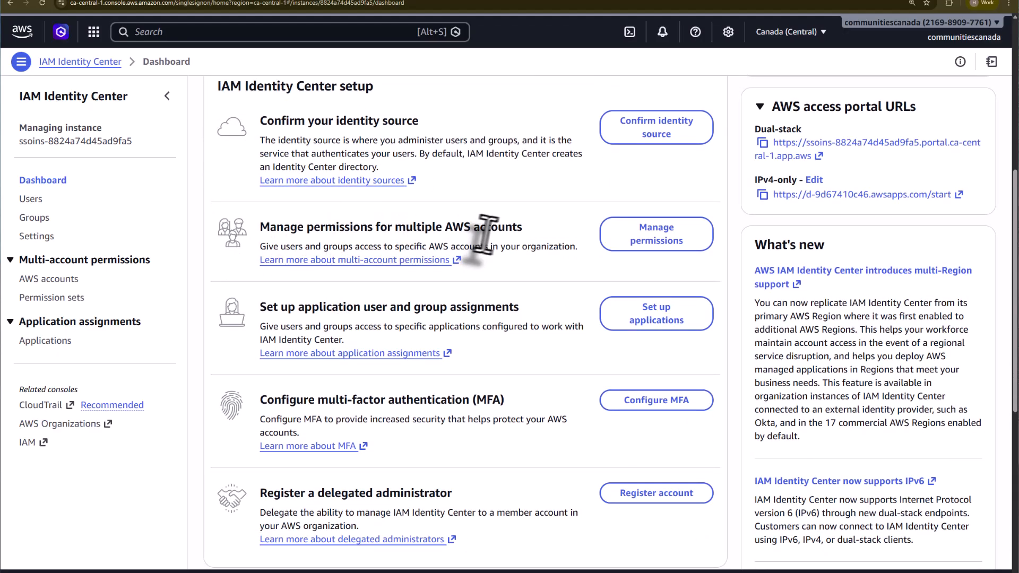
{"action": "scroll", "coordinate": [553, 250], "scroll_direction": "down", "scroll_amount": 2}
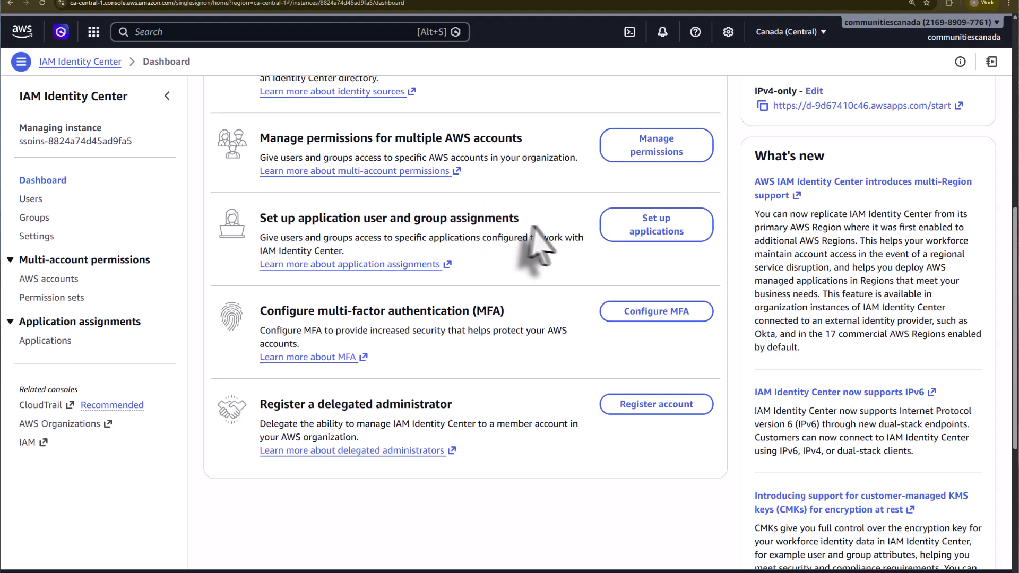
{"action": "scroll", "coordinate": [569, 250], "scroll_direction": "down", "scroll_amount": 2}
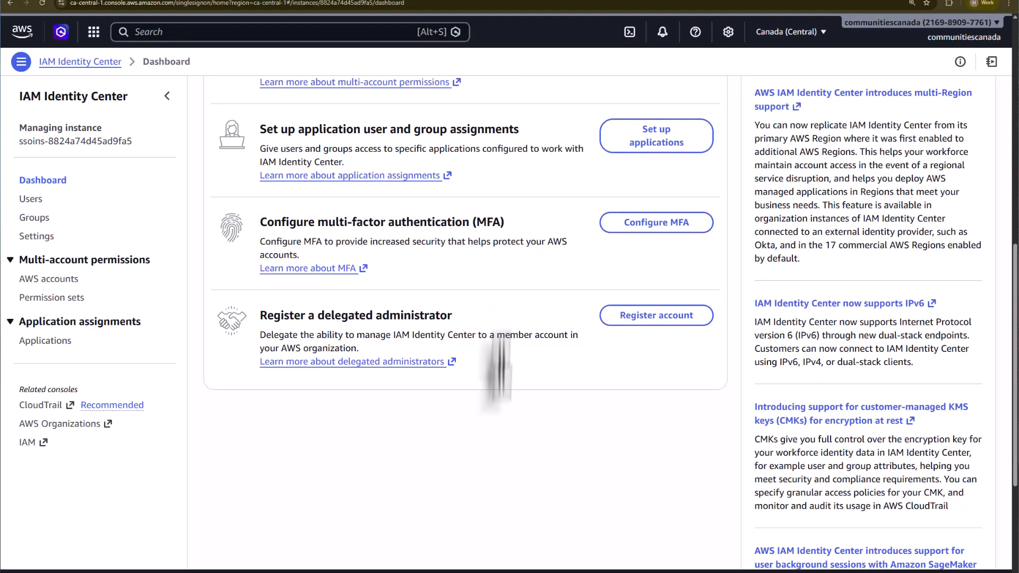
{"action": "scroll", "coordinate": [256, 228], "scroll_direction": "down", "scroll_amount": 2}
{"action": "left_click_drag", "start_coordinate": [257, 226], "coordinate": [460, 226]}
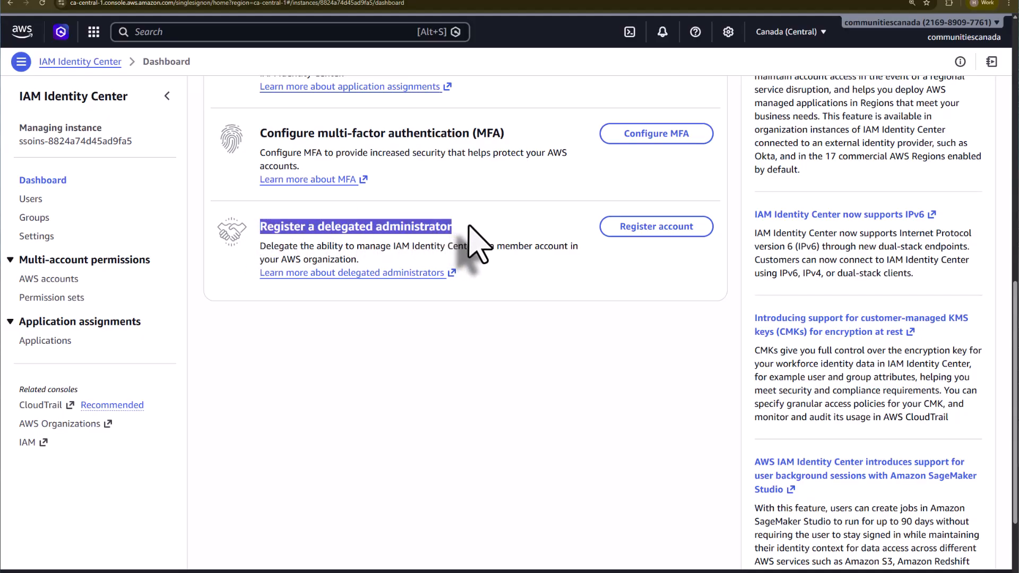
{"action": "left_click", "coordinate": [300, 251]}
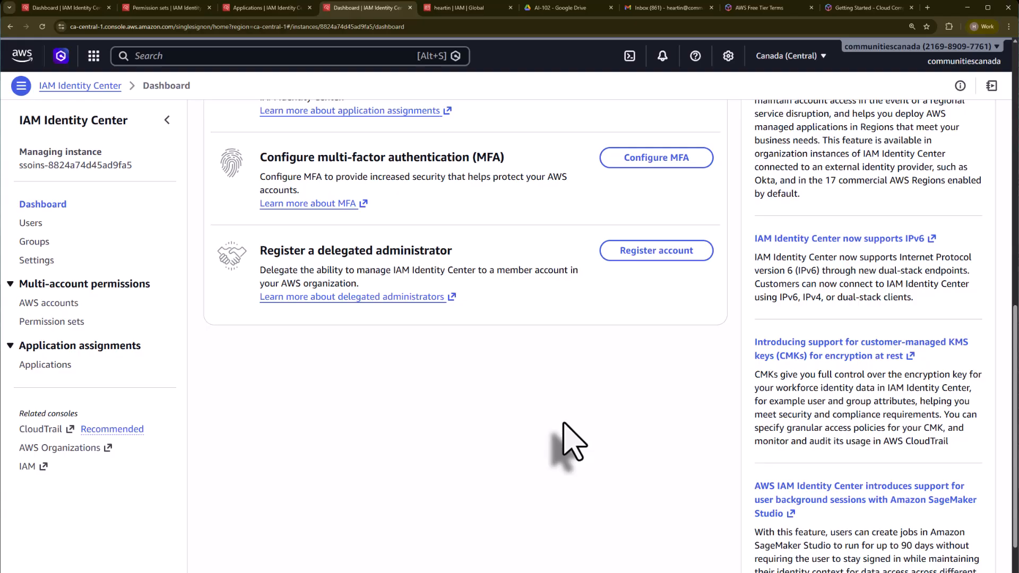
Step: Open delegated administrator registration in a new tab, select the Sandbox 1 account under Sandbox, and return to the dashboard
{"action": "right_click", "coordinate": [650, 252]}
{"action": "left_click", "coordinate": [676, 257]}
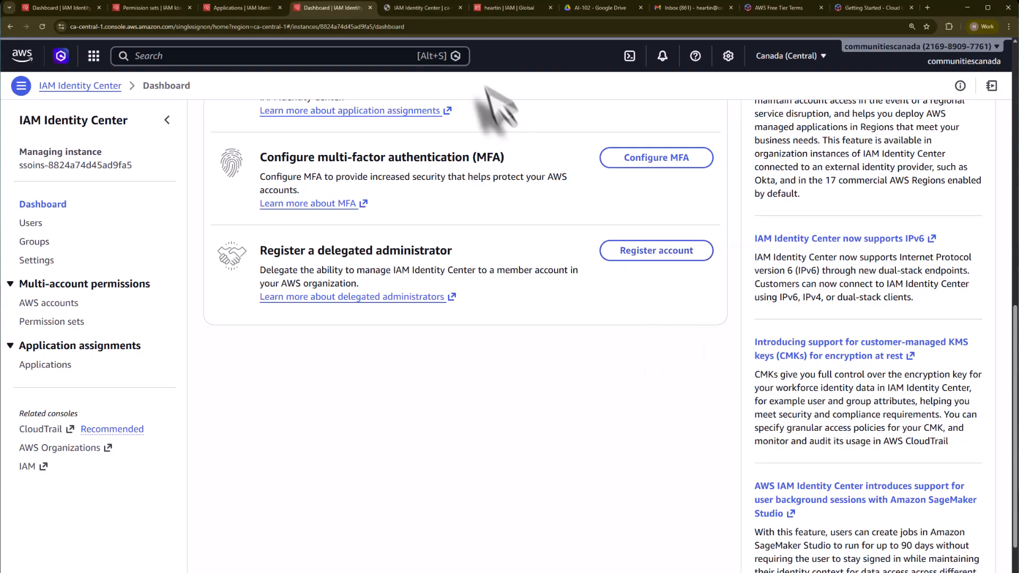
{"action": "left_click", "coordinate": [423, 7]}
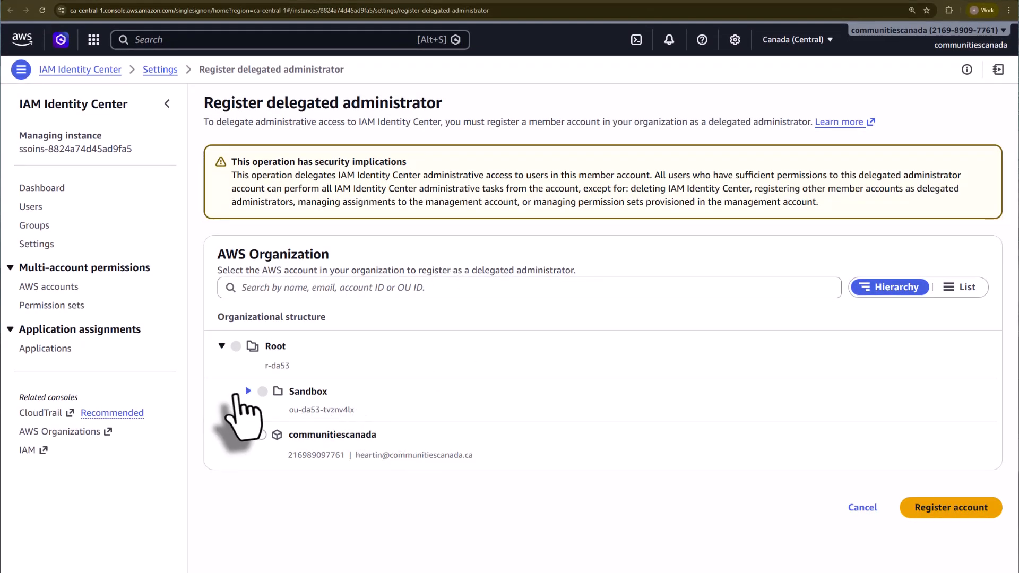
{"action": "left_click", "coordinate": [248, 391]}
{"action": "left_click", "coordinate": [287, 434]}
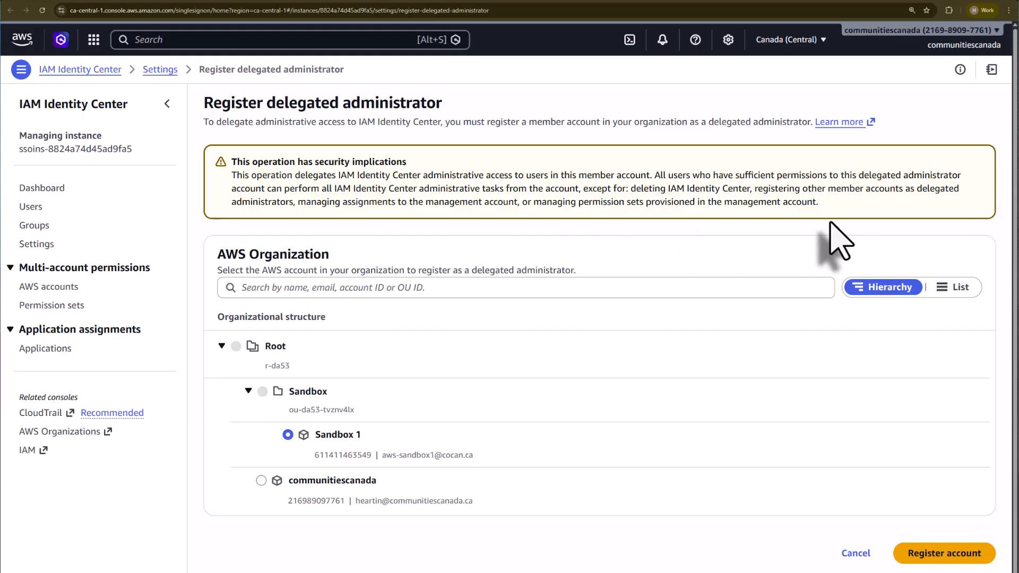
{"action": "left_click", "coordinate": [80, 70]}
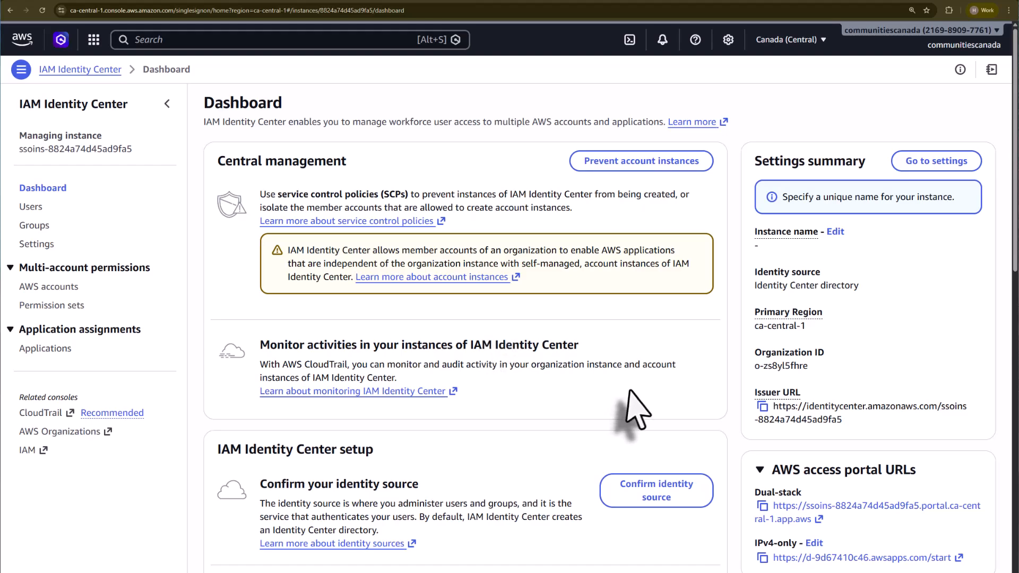
{"action": "scroll", "coordinate": [639, 408], "scroll_direction": "down", "scroll_amount": 8}
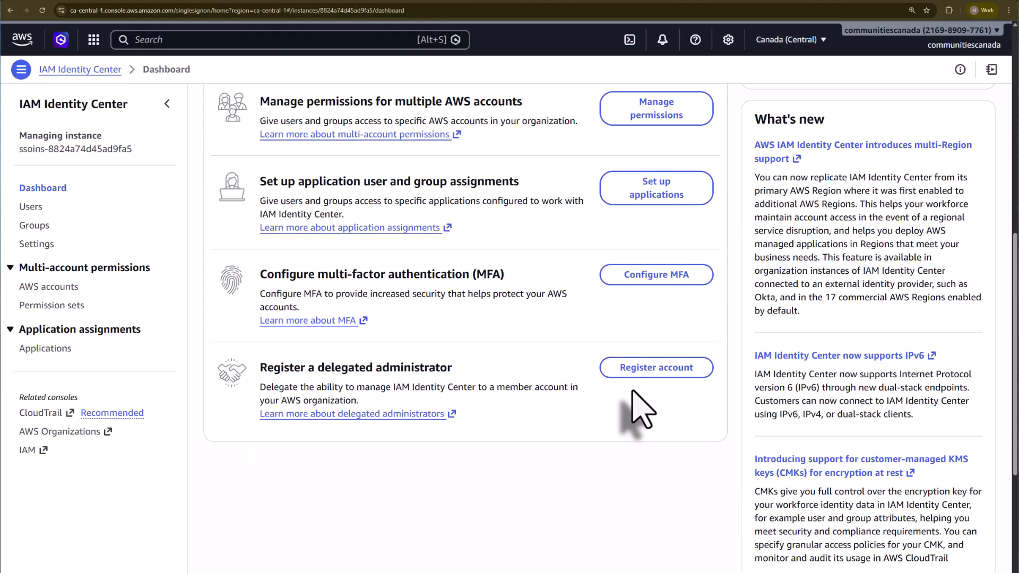
Step: Scroll through the IAM Identity Center dashboard to review its central management and setup sections
{"action": "scroll", "coordinate": [642, 411], "scroll_direction": "up", "scroll_amount": 2}
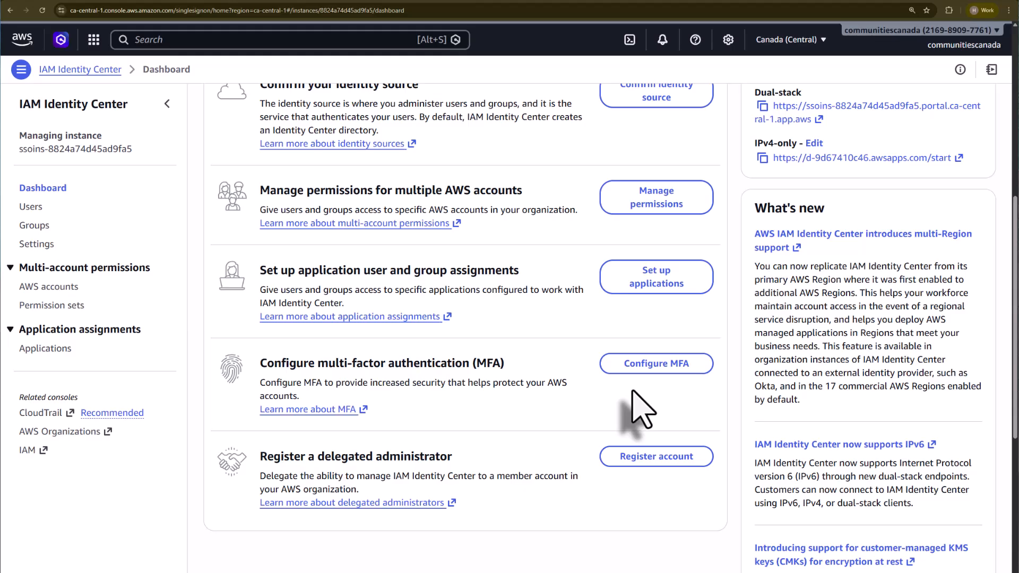
{"action": "scroll", "coordinate": [642, 411], "scroll_direction": "up", "scroll_amount": 7}
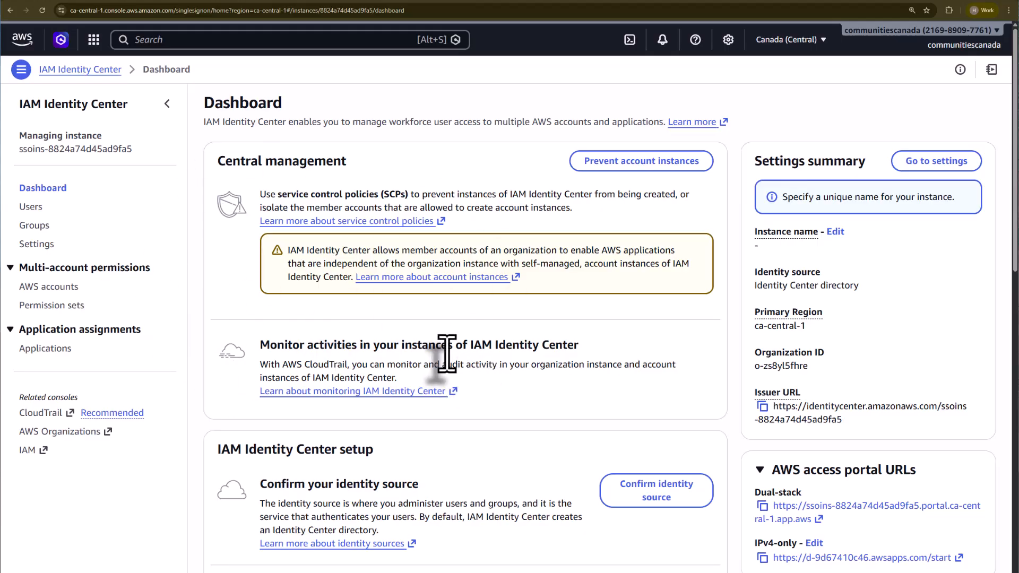
{"action": "scroll", "coordinate": [447, 353], "scroll_direction": "down", "scroll_amount": 10}
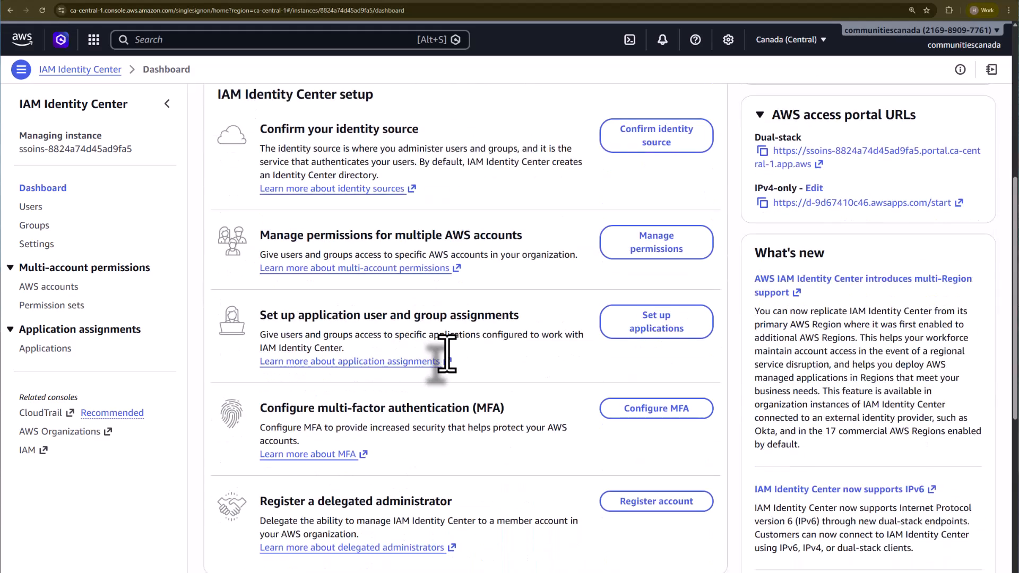
{"action": "scroll", "coordinate": [447, 353], "scroll_direction": "up", "scroll_amount": 5}
{"action": "scroll", "coordinate": [444, 328], "scroll_direction": "up", "scroll_amount": 5}
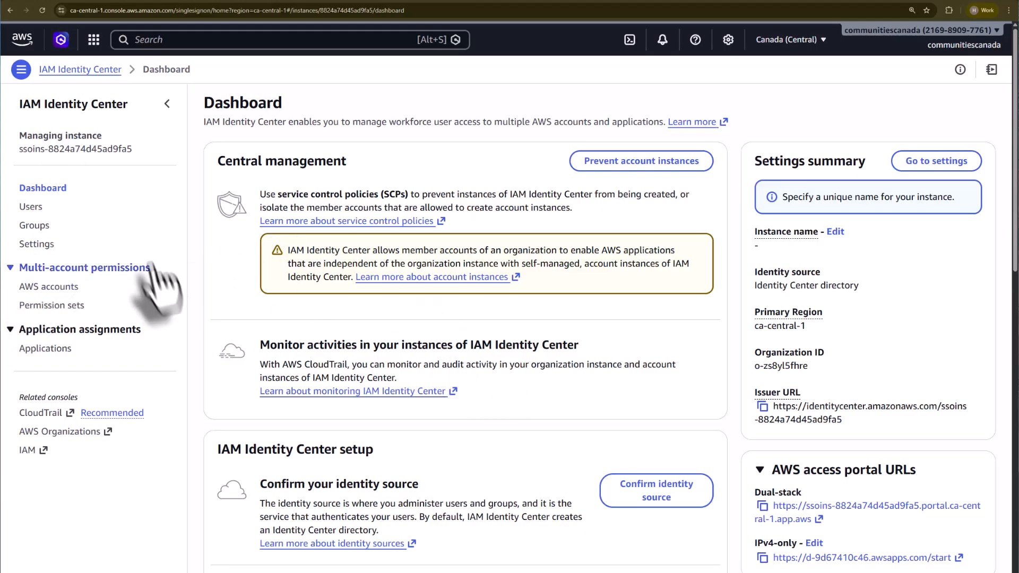
{"action": "scroll", "coordinate": [512, 494], "scroll_direction": "down", "scroll_amount": 4}
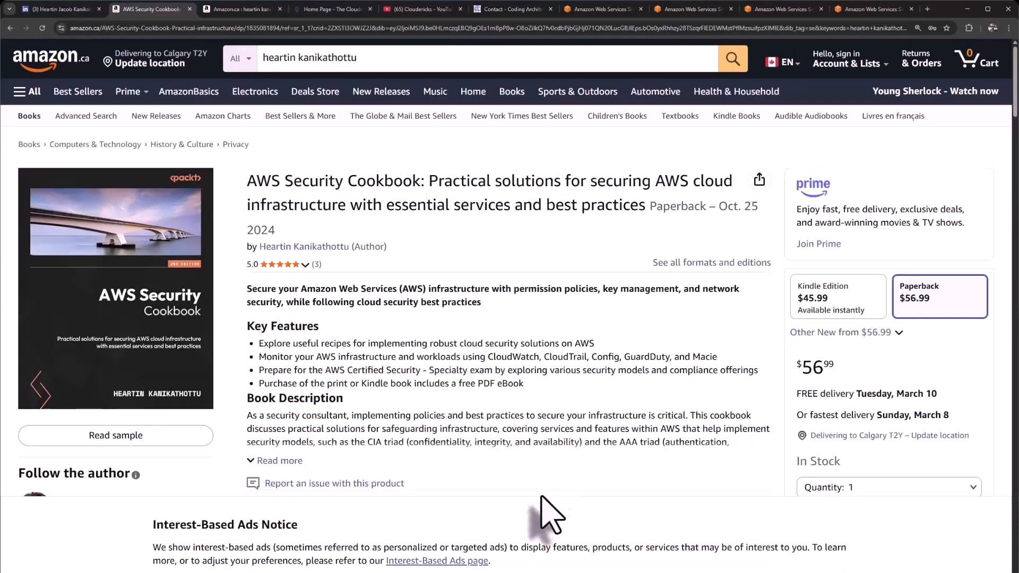
Step: Switch to the Amazon tab listing the author's AWS books and rerun the author search
{"action": "key", "text": "ctrl+Tab"}
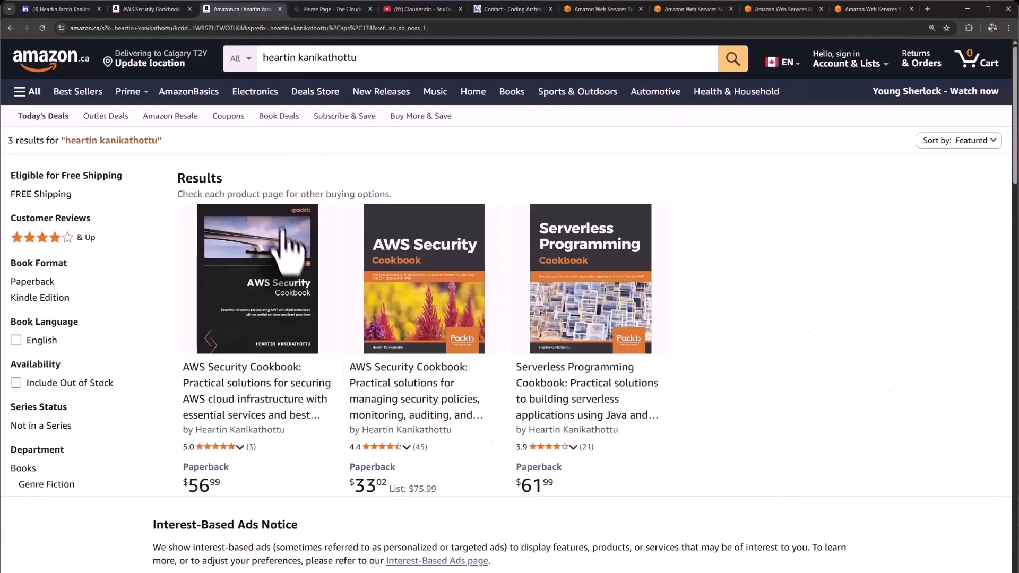
{"action": "left_click", "coordinate": [331, 57]}
{"action": "key", "text": "Return"}
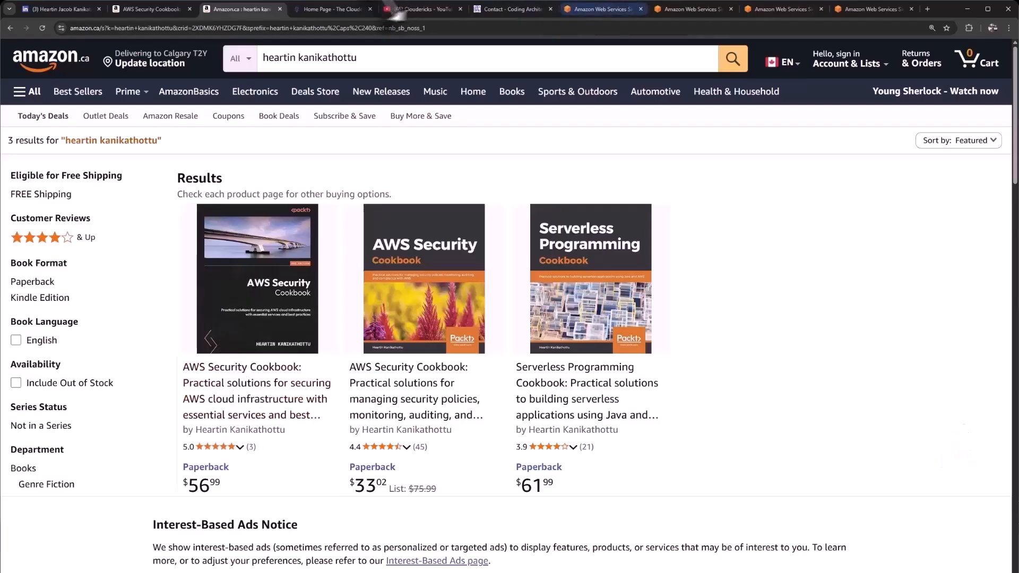
Step: View the Cloudericks website and Cloudericks YouTube channel tabs, and return to the Amazon book results
{"action": "left_click", "coordinate": [340, 9]}
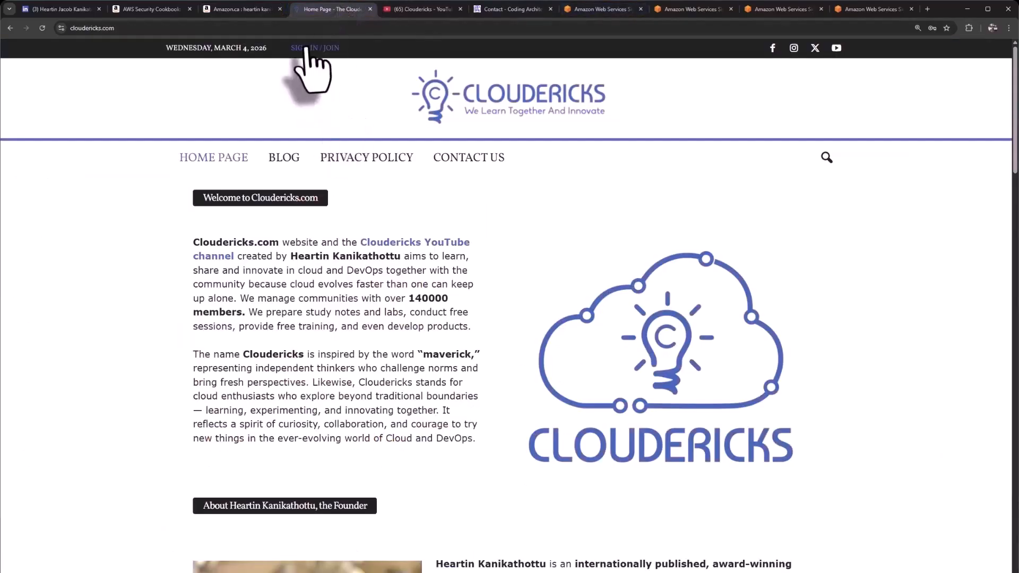
{"action": "left_click", "coordinate": [423, 9]}
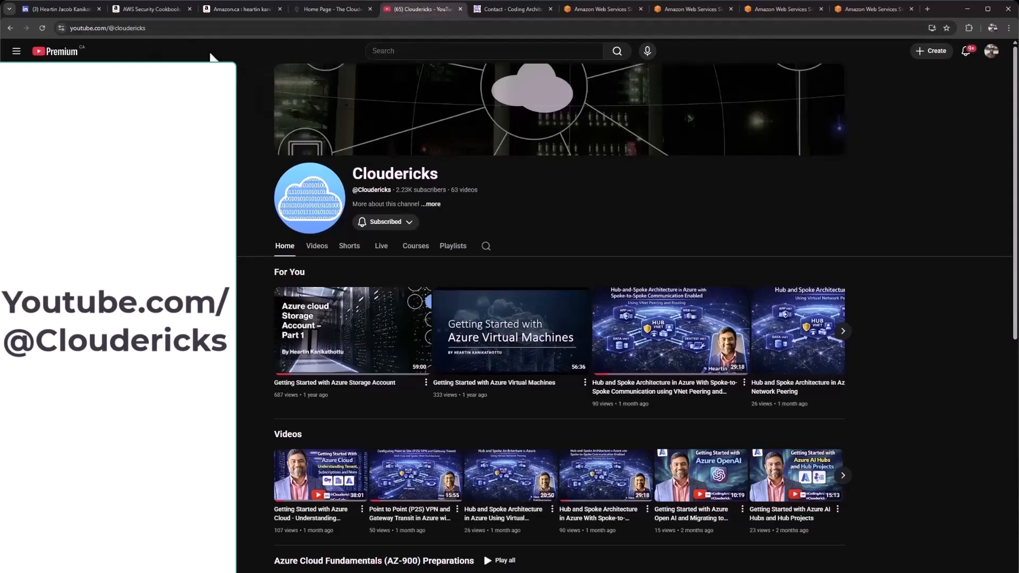
{"action": "left_click", "coordinate": [241, 9]}
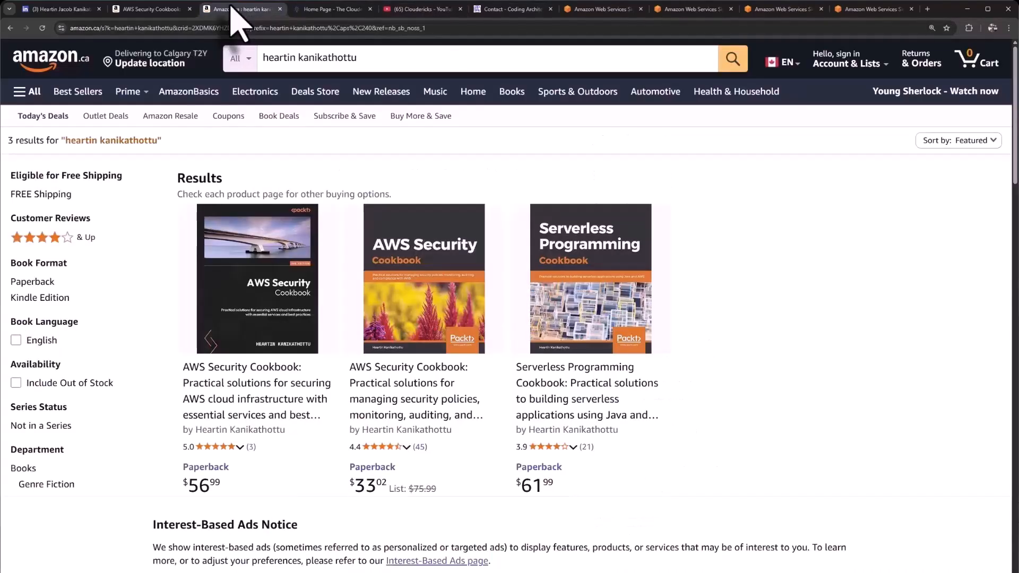